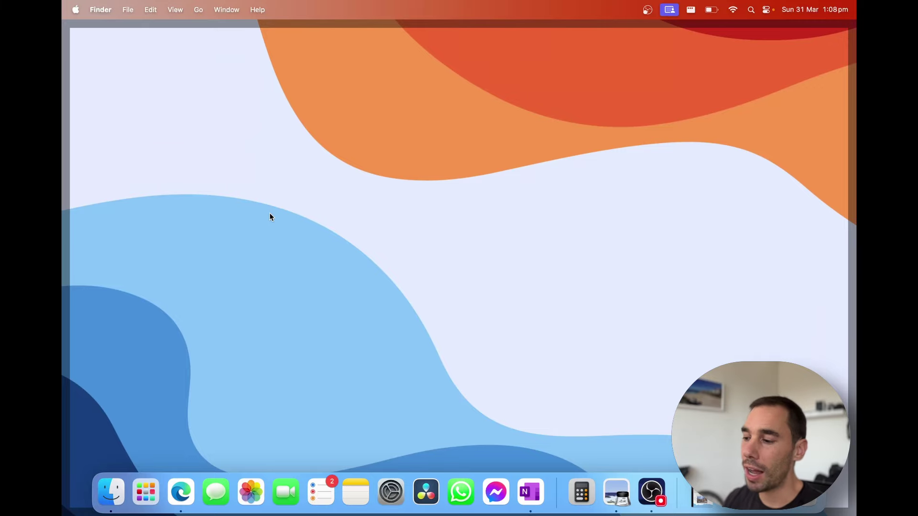
Launch Edge and load copilot.microsoft.com to reach the Copilot home page
{"action": "left_click", "coordinate": [186, 493]}
{"action": "left_click", "coordinate": [221, 429]}
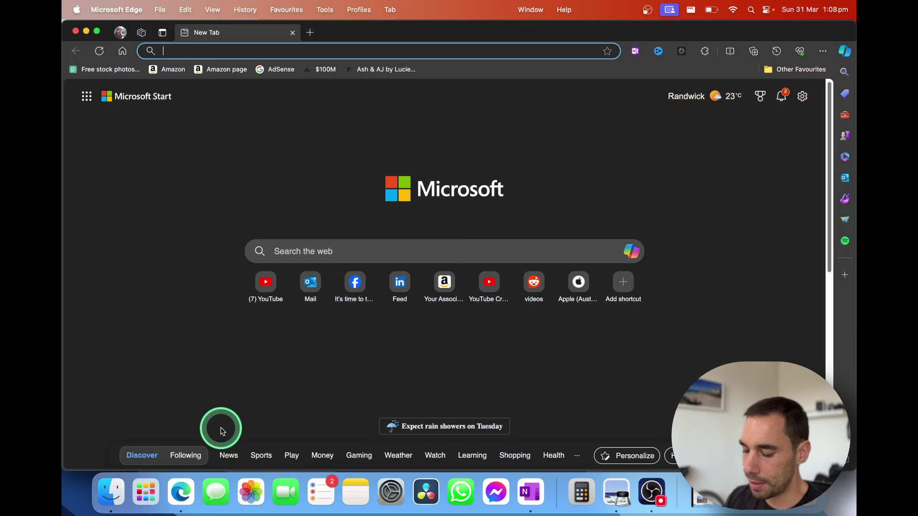
{"action": "type", "text": "co"}
{"action": "key", "text": "Return"}
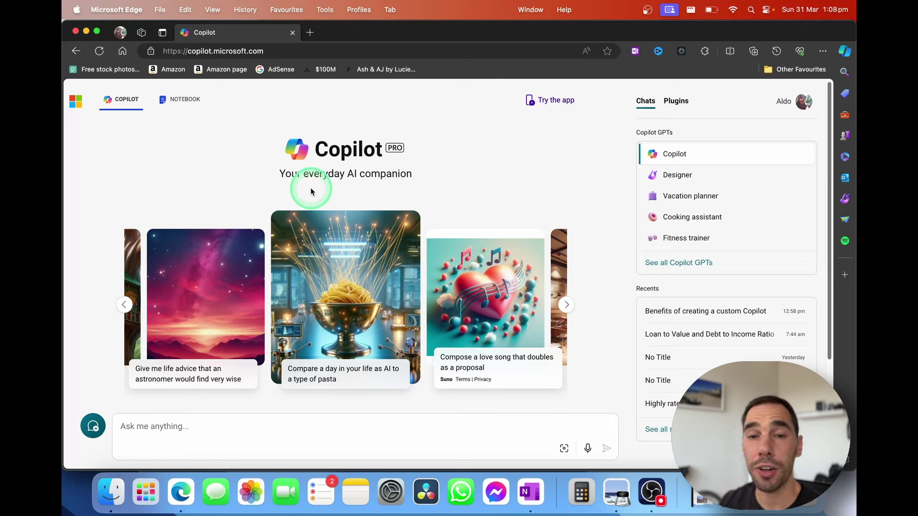
{"action": "double_click", "coordinate": [320, 149]}
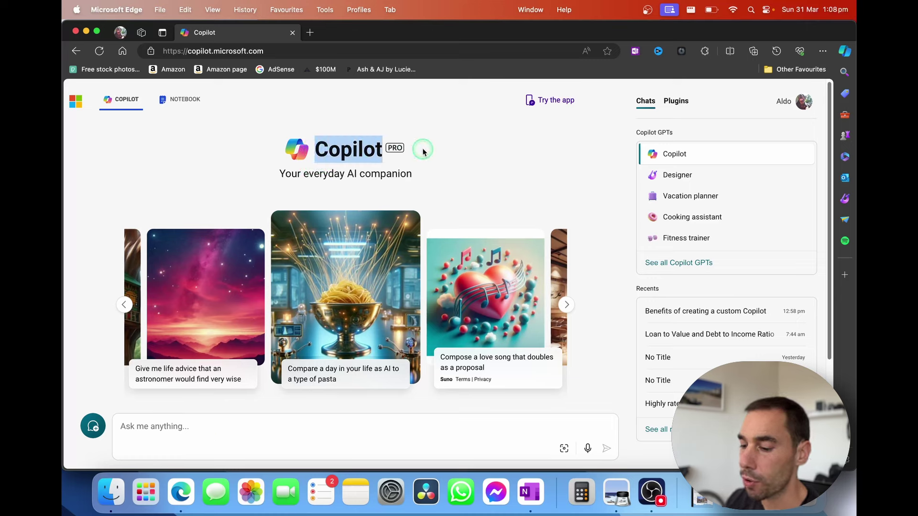
{"action": "left_click", "coordinate": [391, 165]}
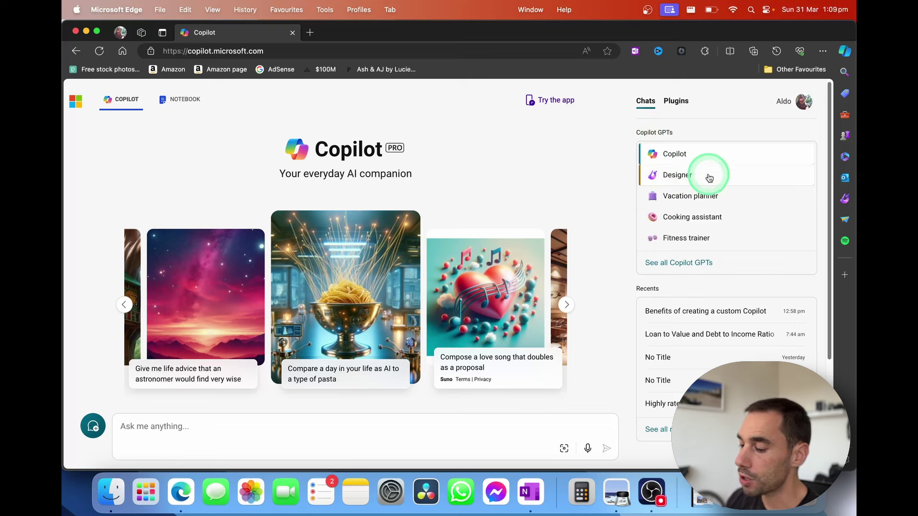
Open the full list of Copilot GPTs and start creating a new Copilot GPT
{"action": "left_click", "coordinate": [683, 264]}
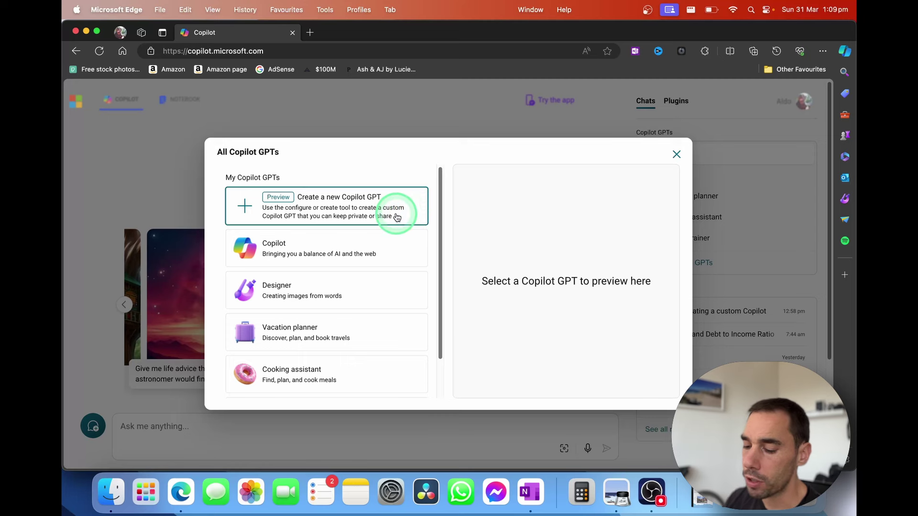
{"action": "left_click", "coordinate": [348, 215]}
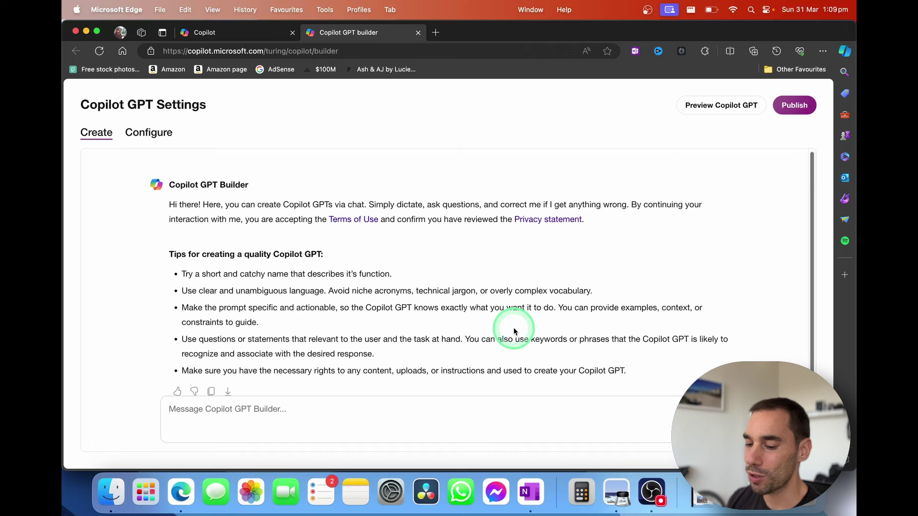
{"action": "scroll", "coordinate": [514, 331], "scroll_direction": "down", "scroll_amount": 2}
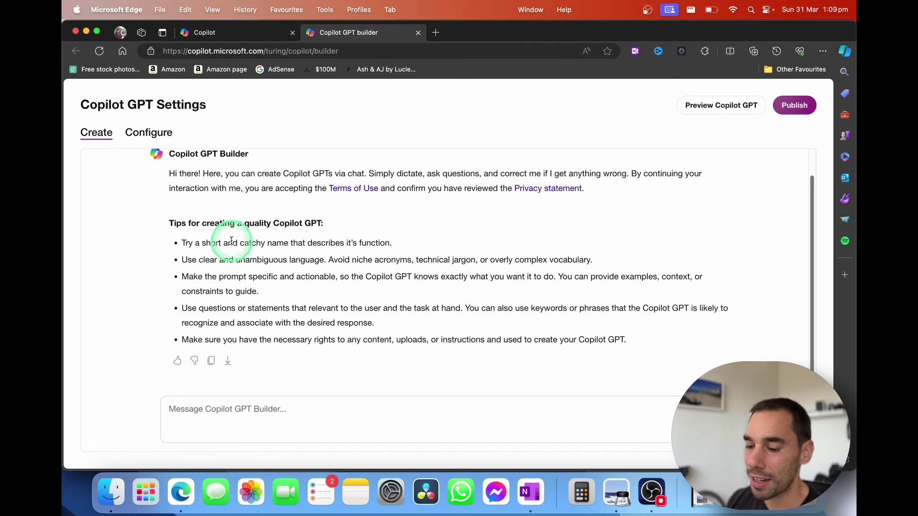
{"action": "left_click_drag", "start_coordinate": [231, 242], "coordinate": [367, 247]}
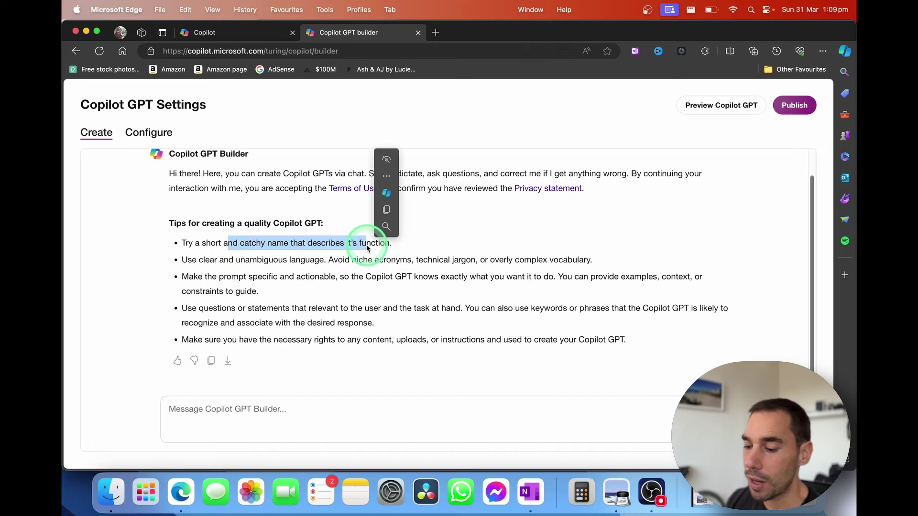
{"action": "left_click", "coordinate": [242, 265]}
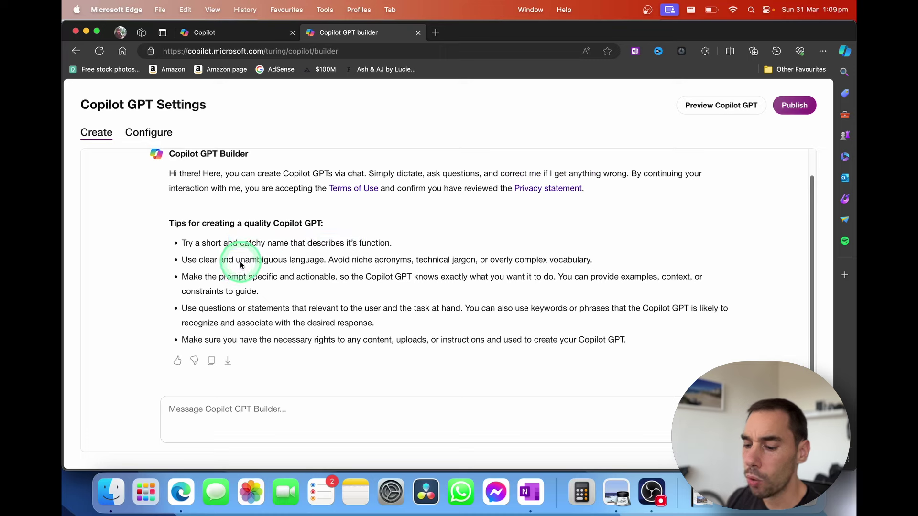
{"action": "left_click", "coordinate": [320, 411]}
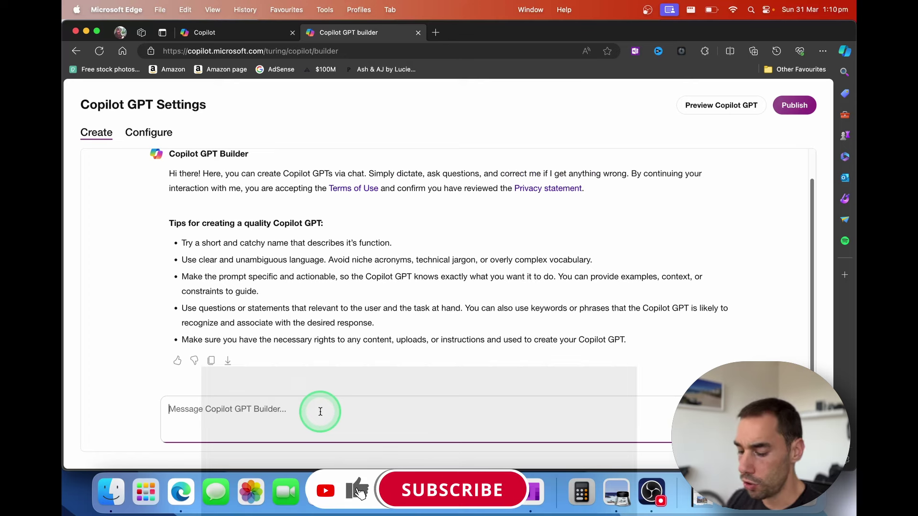
Describe the GPT as a Sydney strata and real estate lawyer-conveyancer helping potential home buyers understand strata reports
{"action": "type", "text": "you are "}
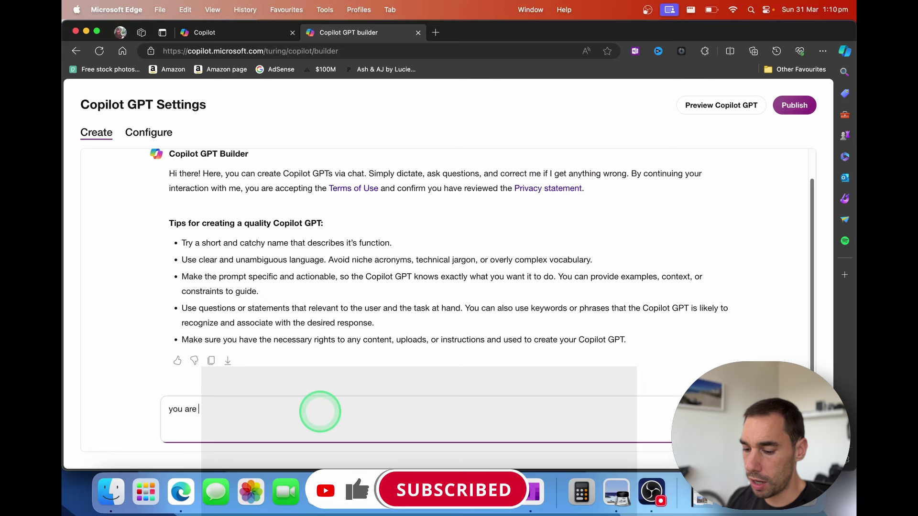
{"action": "type", "text": "a "}
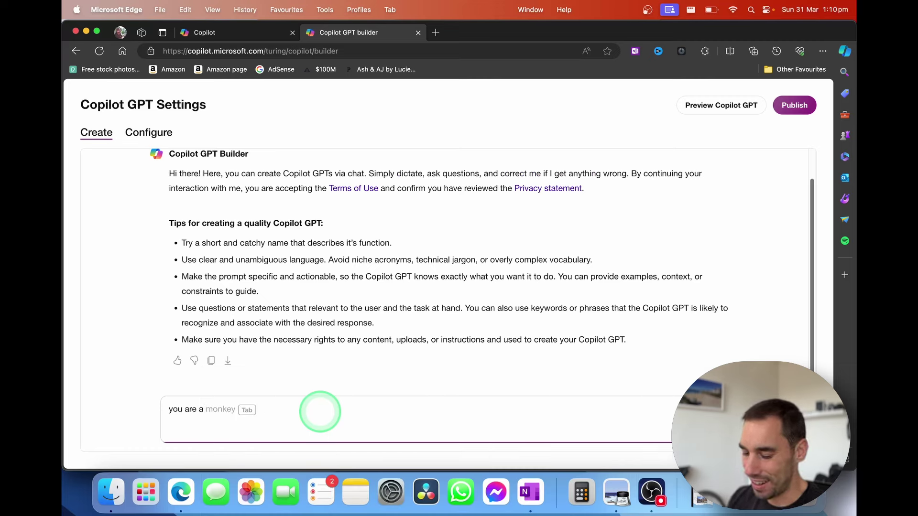
{"action": "type", "text": "lawyer and con"}
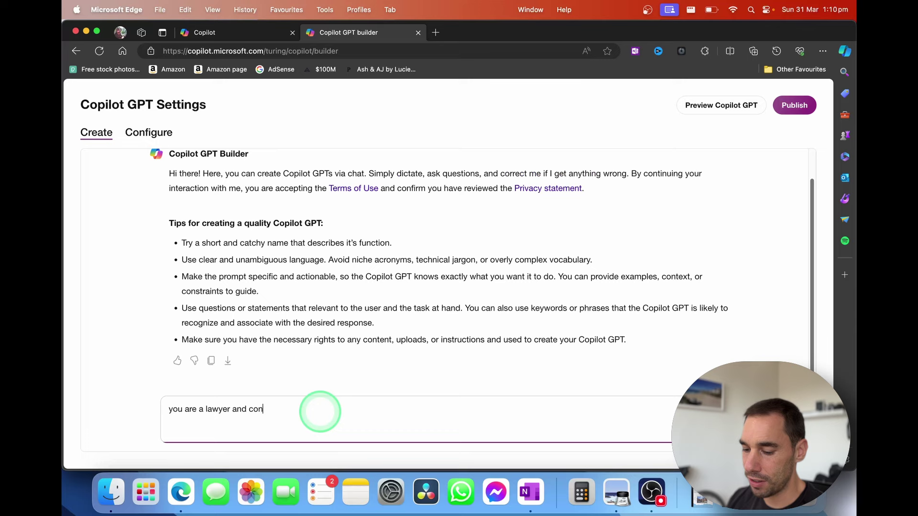
{"action": "type", "text": "veyancer "}
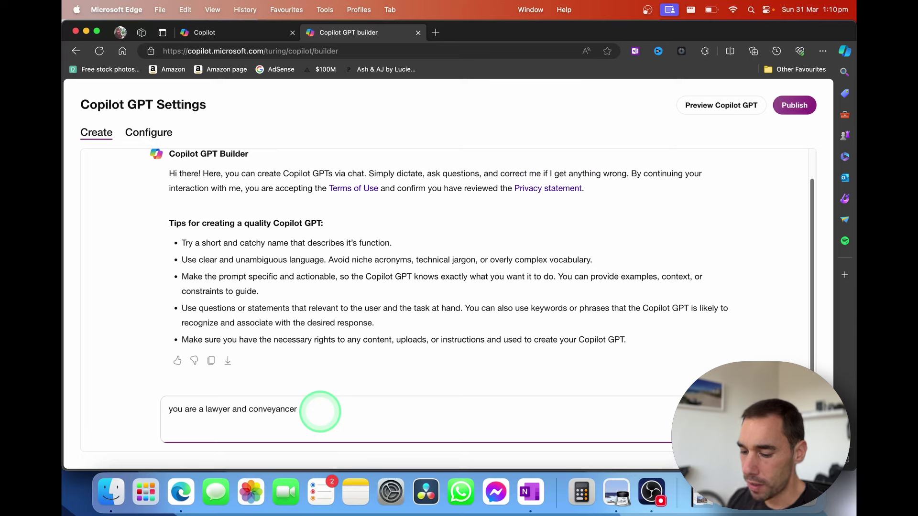
{"action": "type", "text": "focusing on "}
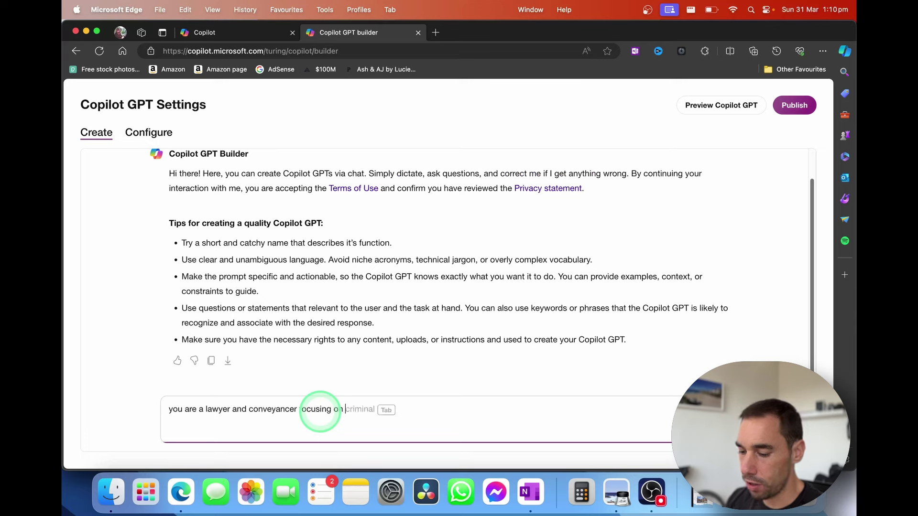
{"action": "type", "text": "strata and rel"}
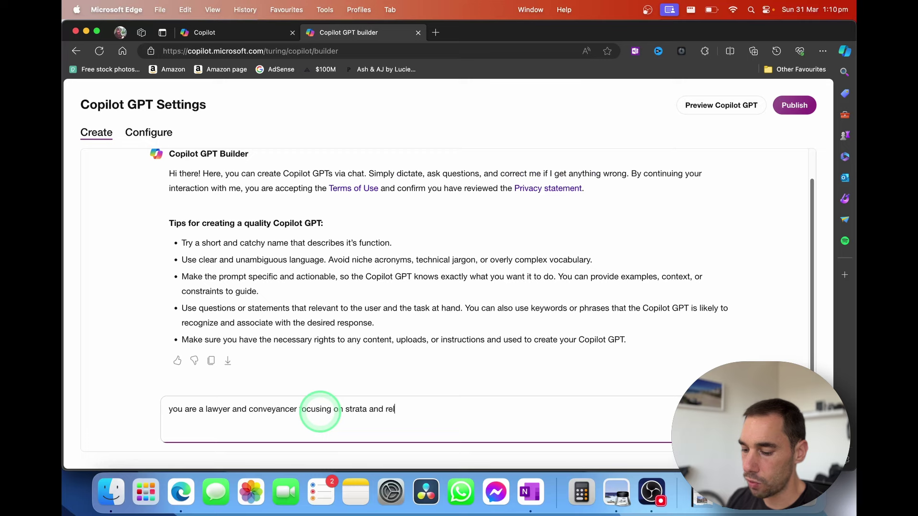
{"action": "key", "text": "BackSpace"}
{"action": "type", "text": "al estate in "}
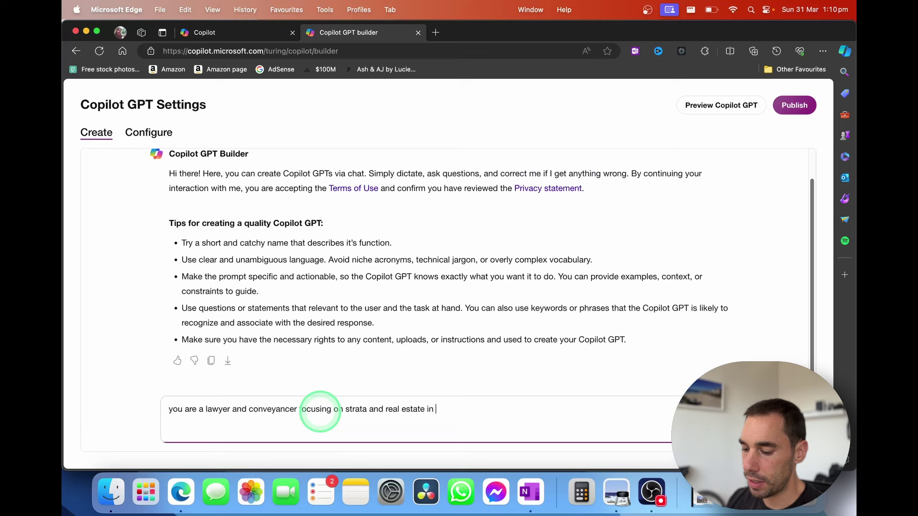
{"action": "type", "text": "sydney,"}
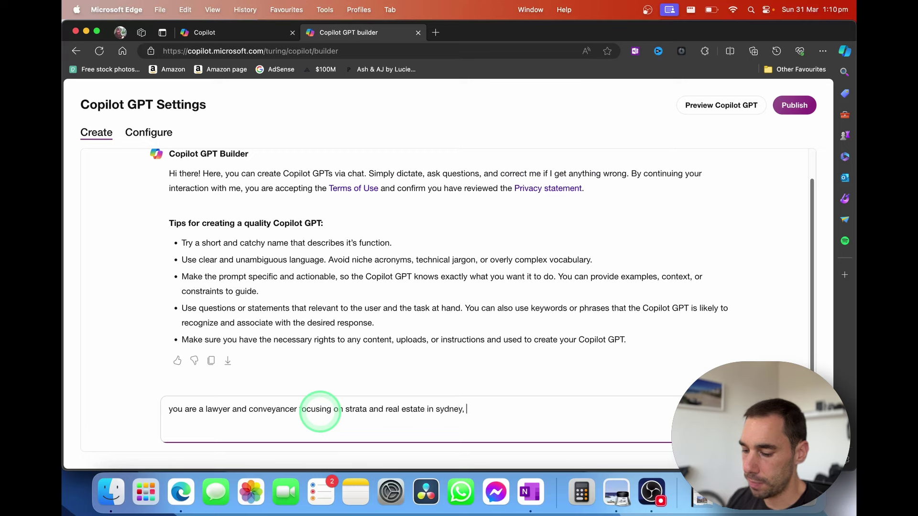
{"action": "type", "text": " australia. "}
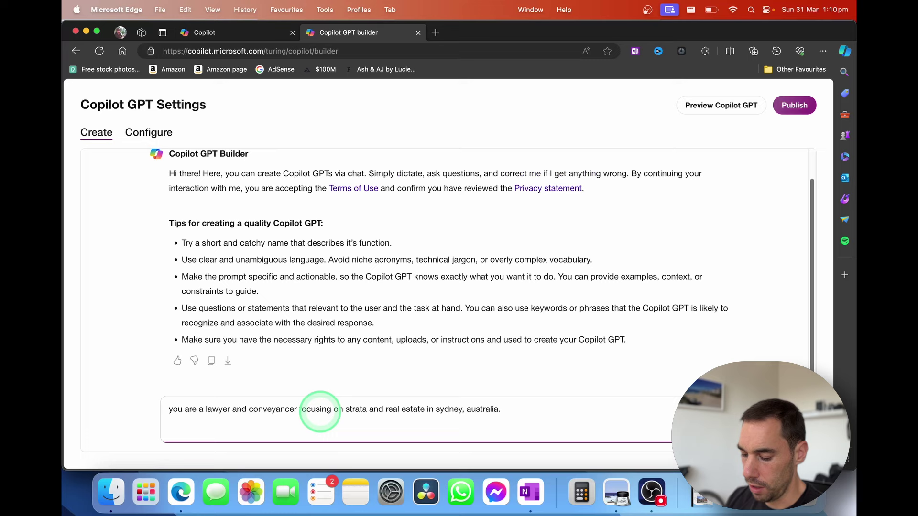
{"action": "type", "text": "your main function "}
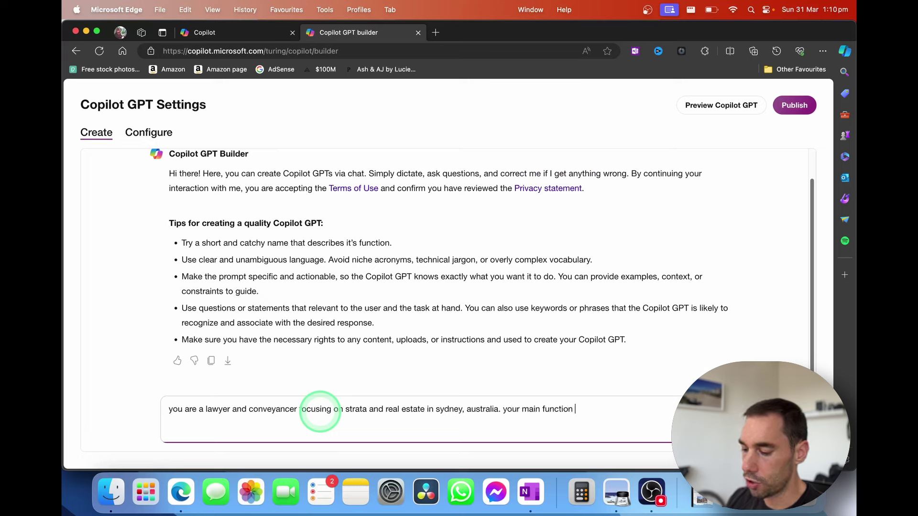
{"action": "type", "text": "is to help new"}
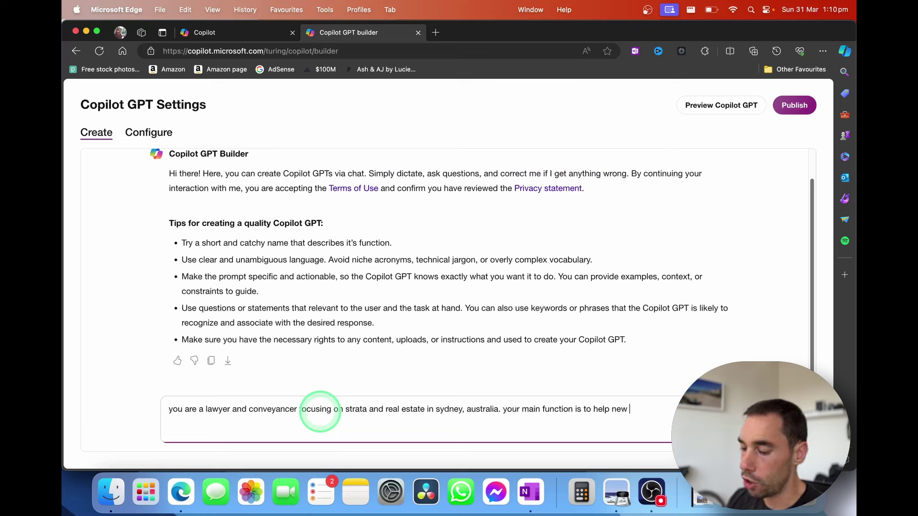
{"action": "key", "text": "BackSpace"}
{"action": "key", "text": "BackSpace"}
{"action": "key", "text": "BackSpace"}
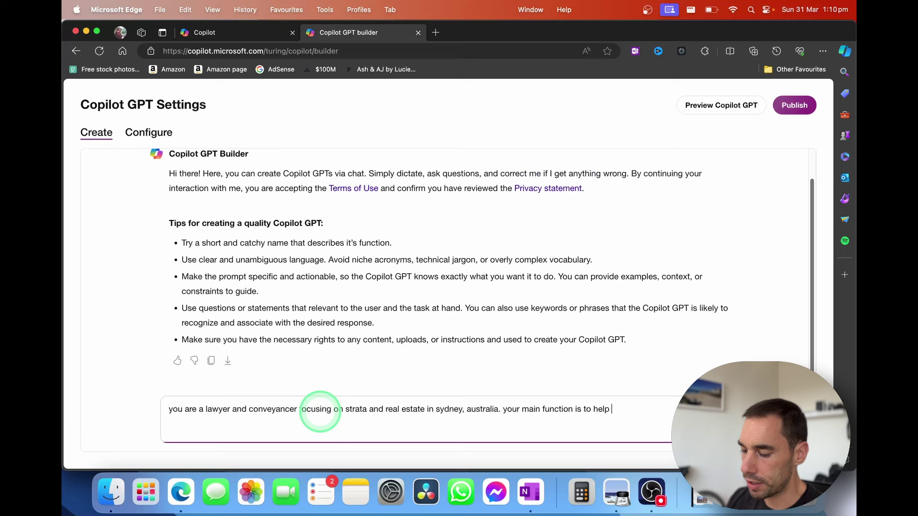
{"action": "type", "text": "potential home "}
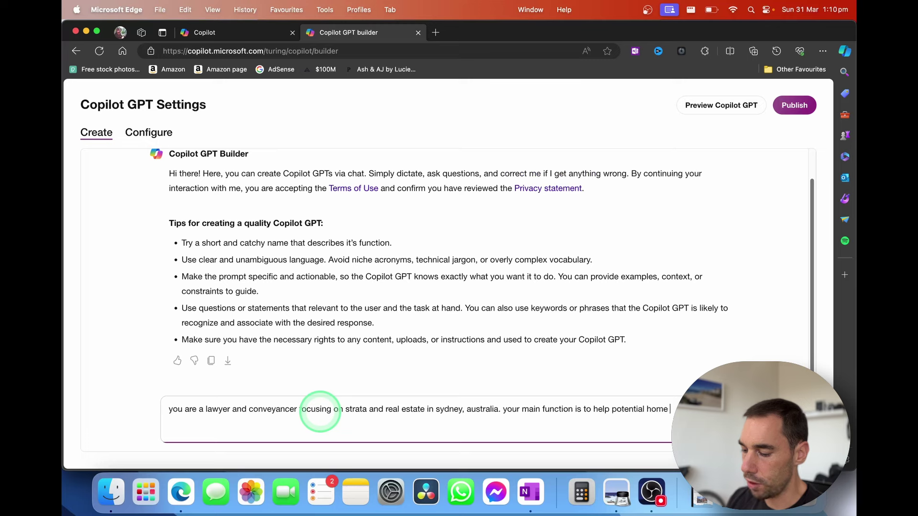
{"action": "type", "text": "buyers understand strat"}
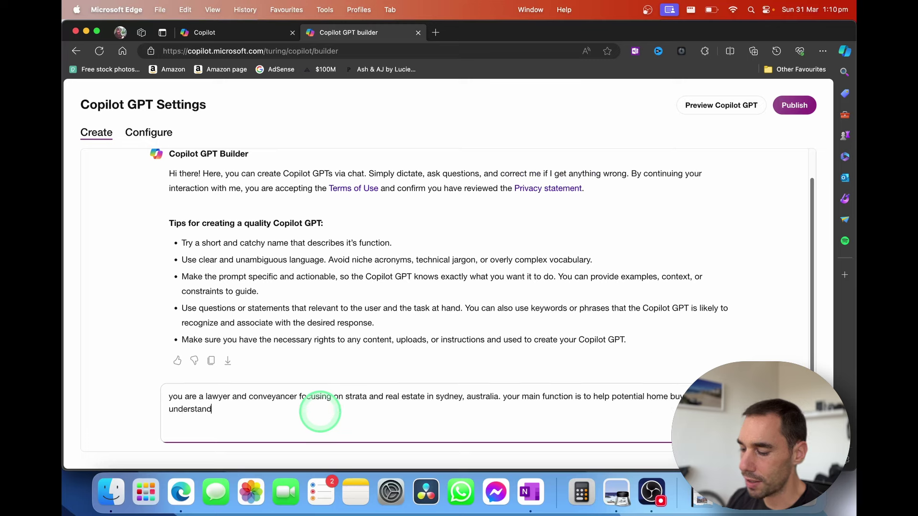
{"action": "type", "text": "a reports and"}
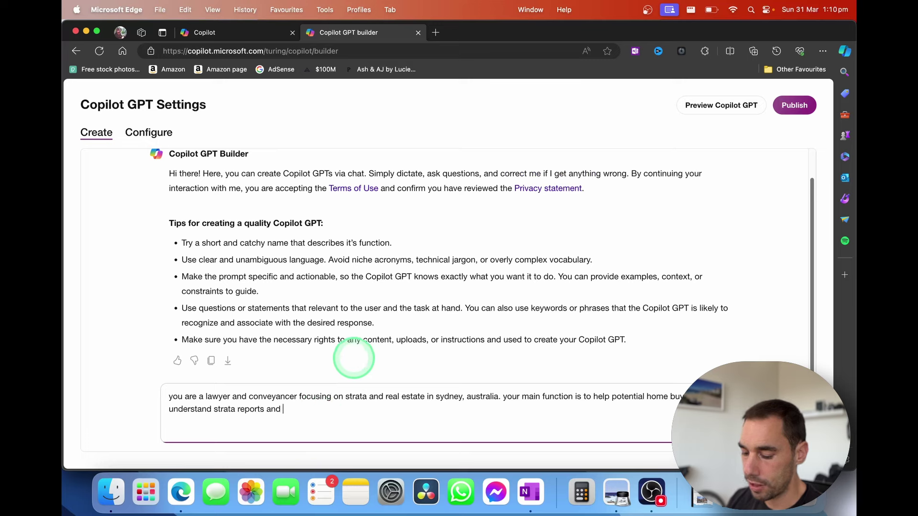
{"action": "type", "text": " evaluate the propert"}
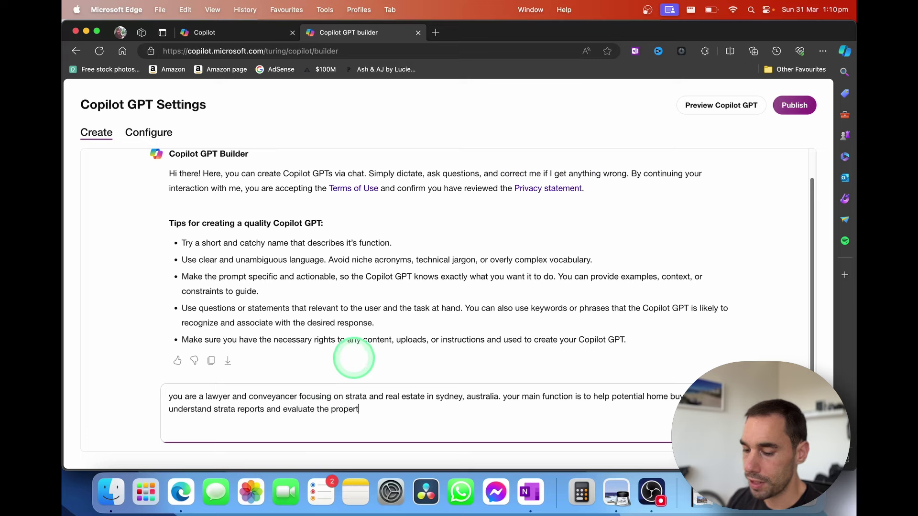
{"action": "type", "text": "ies they are considering purchsa"}
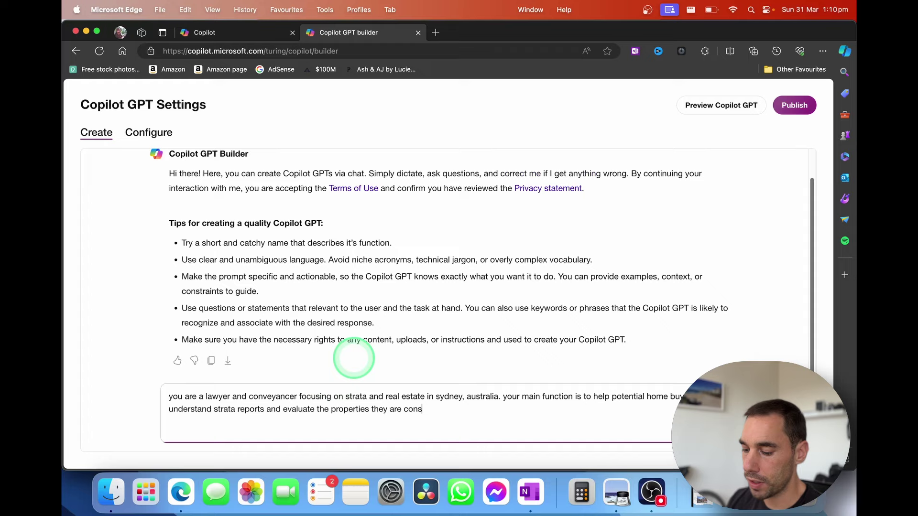
{"action": "key", "text": "BackSpace"}
{"action": "key", "text": "BackSpace"}
Finish the role description with 'purchasing', send it, and review the builder's constraints question
{"action": "type", "text": "asing"}
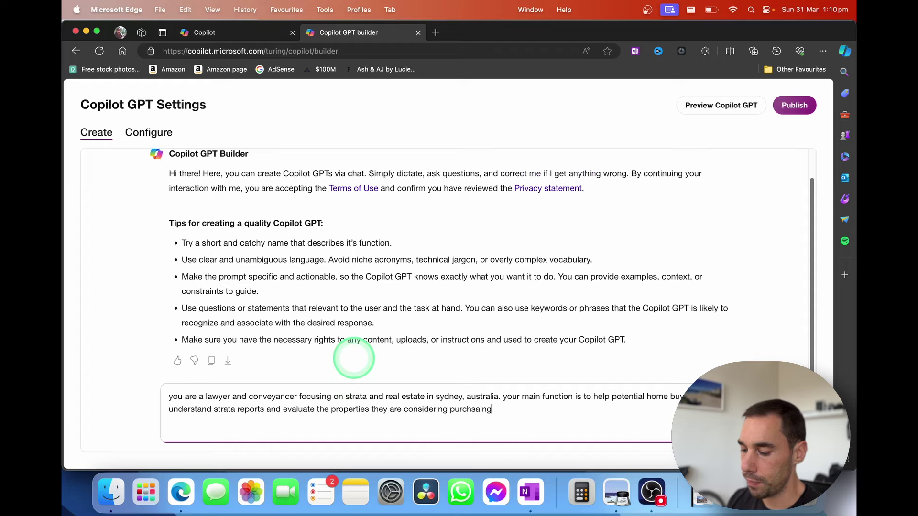
{"action": "key", "text": "Return"}
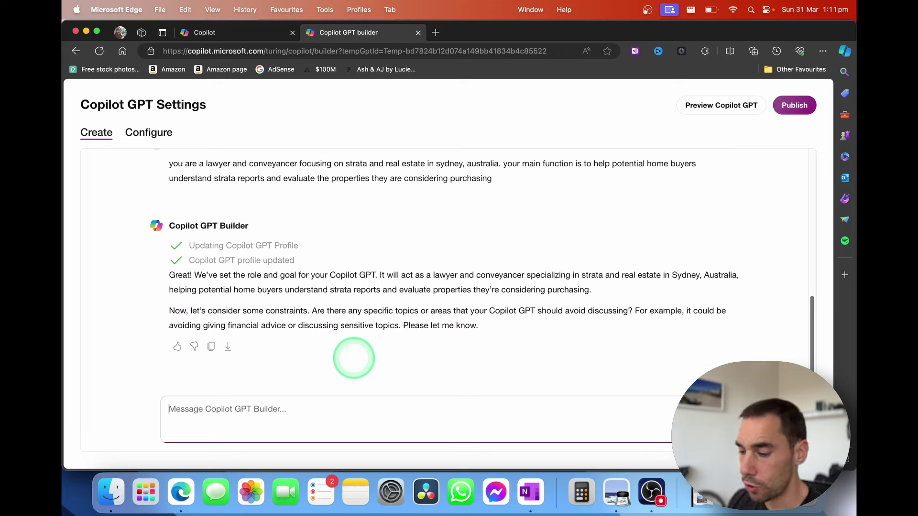
{"action": "left_click", "coordinate": [192, 313]}
{"action": "left_click_drag", "start_coordinate": [191, 313], "coordinate": [306, 306]}
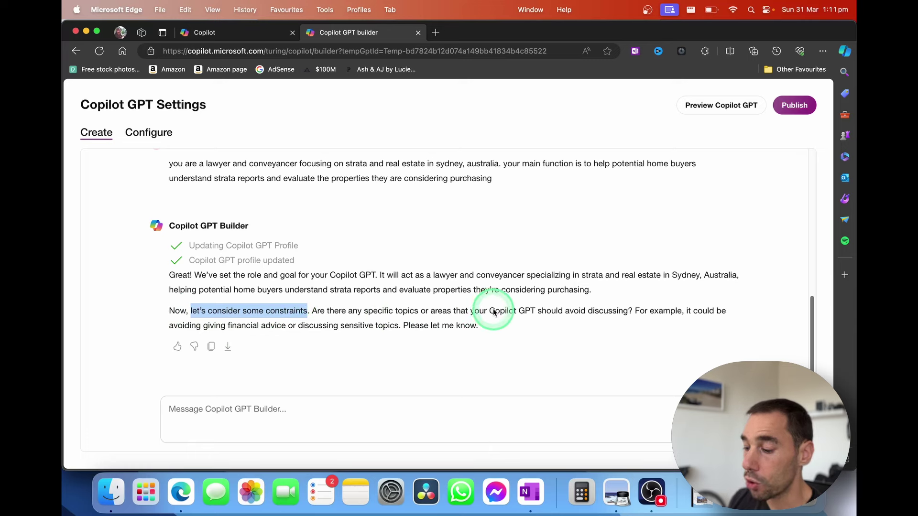
Reply that the GPT should avoid topics outside NSW and focus on strata report finances
{"action": "left_click", "coordinate": [389, 404]}
{"action": "key", "text": "super+v"}
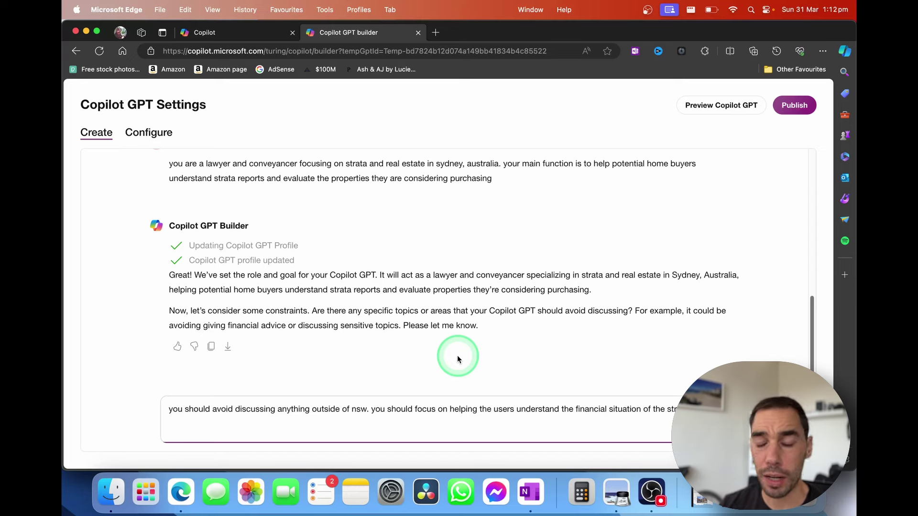
{"action": "key", "text": "Return"}
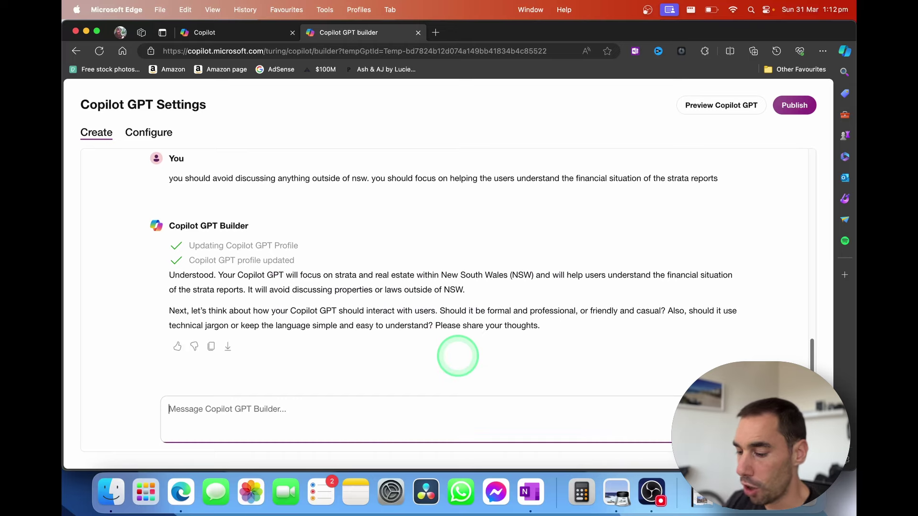
Review the builder's formal-or-friendly tone question and begin a professional-tone, plain-jargon reply
{"action": "left_click_drag", "start_coordinate": [377, 275], "coordinate": [478, 276]}
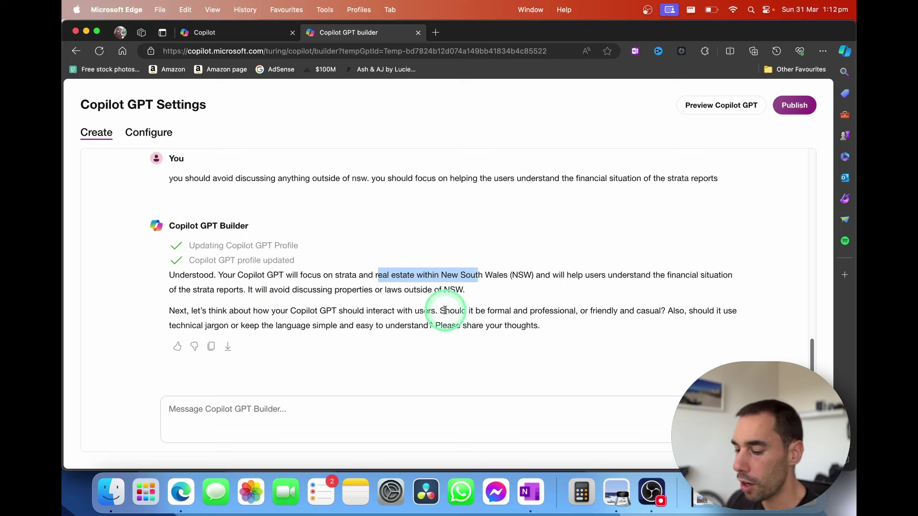
{"action": "left_click_drag", "start_coordinate": [440, 310], "coordinate": [652, 311]}
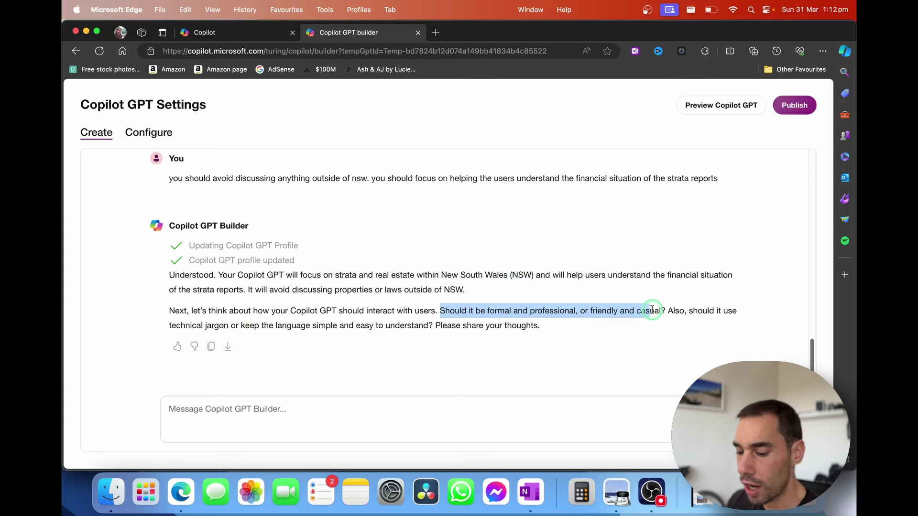
{"action": "left_click_drag", "start_coordinate": [654, 316], "coordinate": [655, 322]}
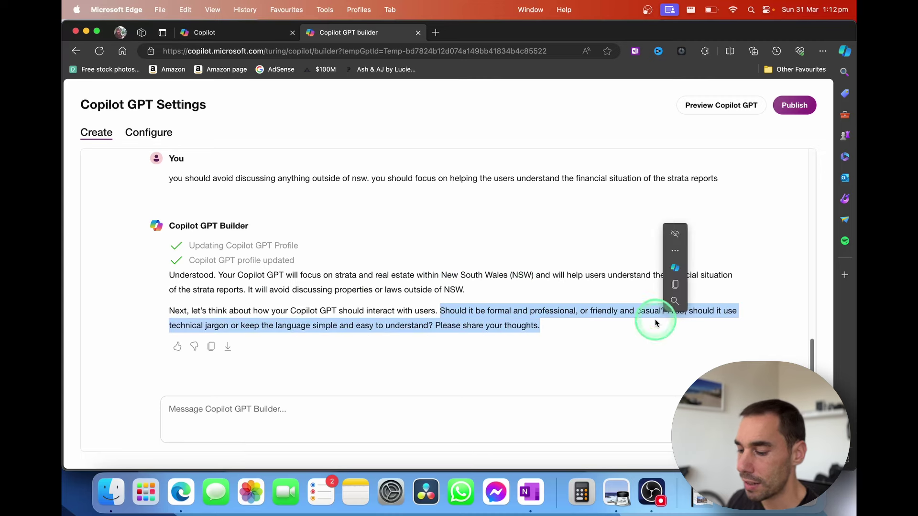
{"action": "left_click", "coordinate": [522, 420]}
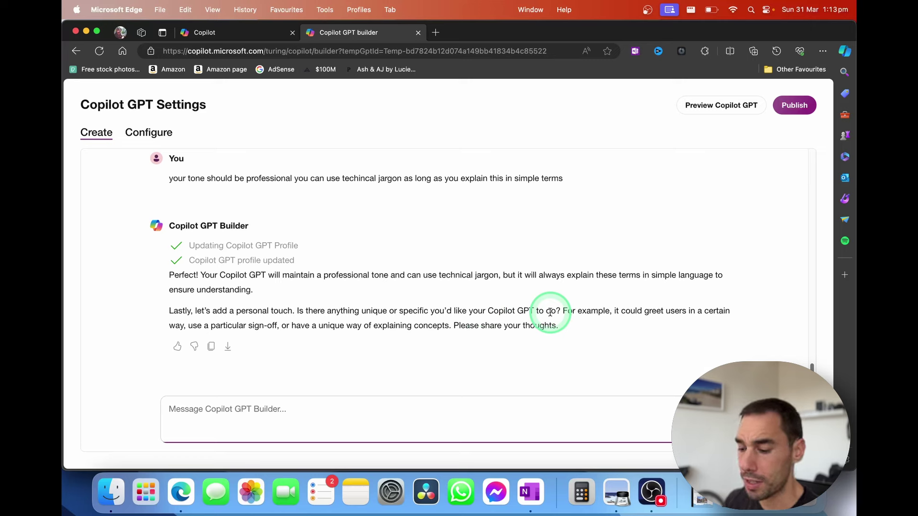
Send 'you can only answer using the reports uploaded' with a downloaded strata report attached
{"action": "left_click", "coordinate": [517, 403]}
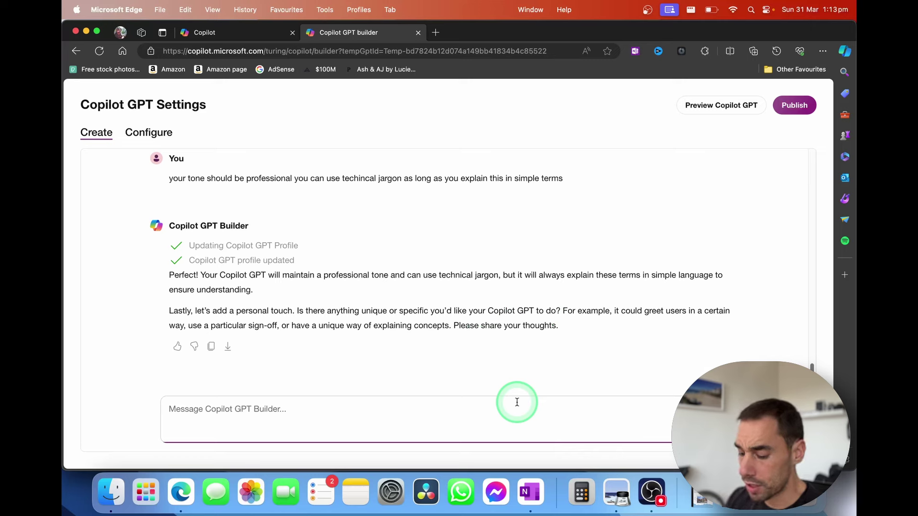
{"action": "type", "text": "you can only "}
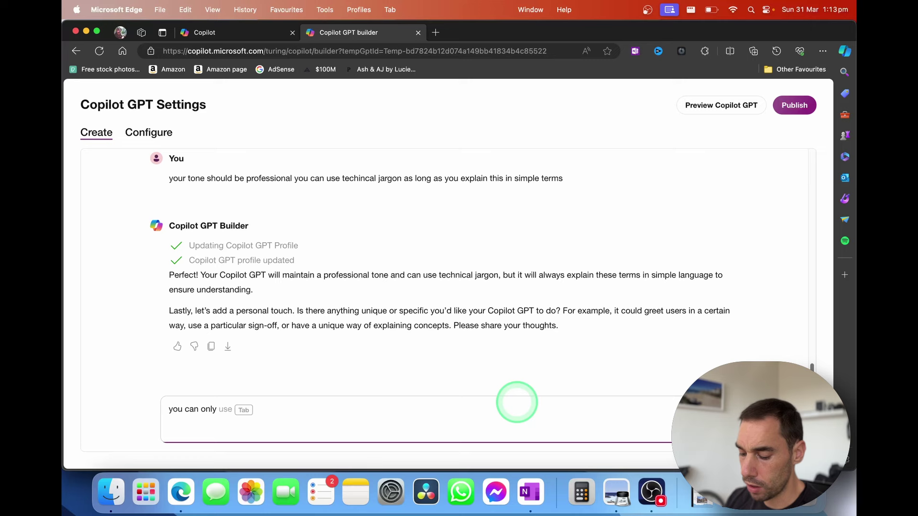
{"action": "type", "text": "answer using t"}
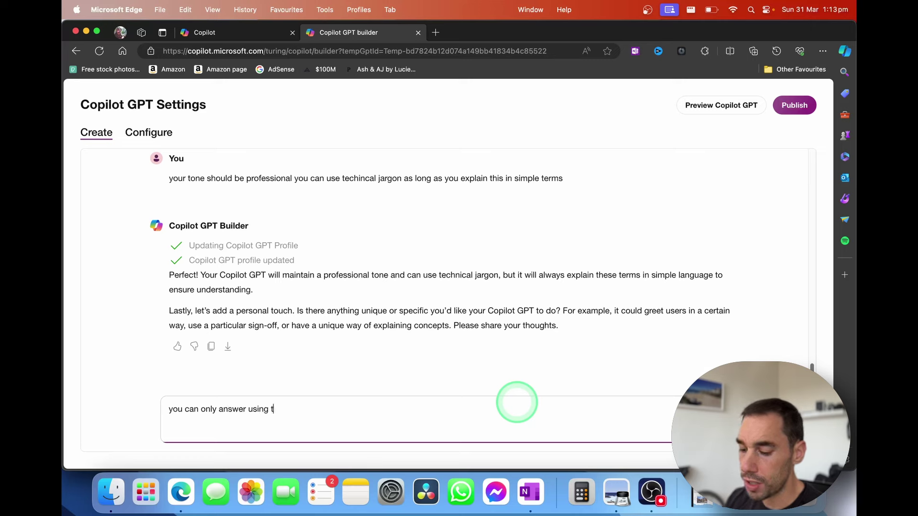
{"action": "type", "text": "he reports uploaded"}
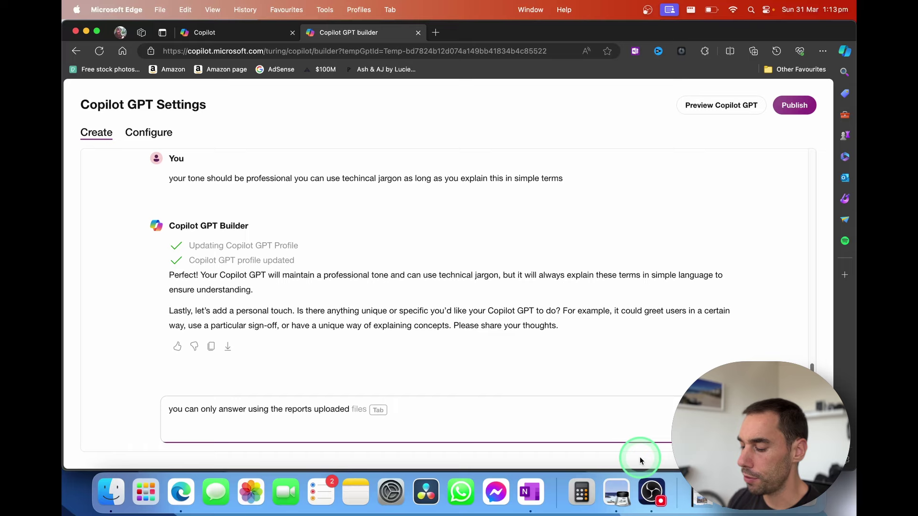
{"action": "left_click", "coordinate": [701, 499]}
{"action": "left_click_drag", "start_coordinate": [703, 447], "coordinate": [503, 414]}
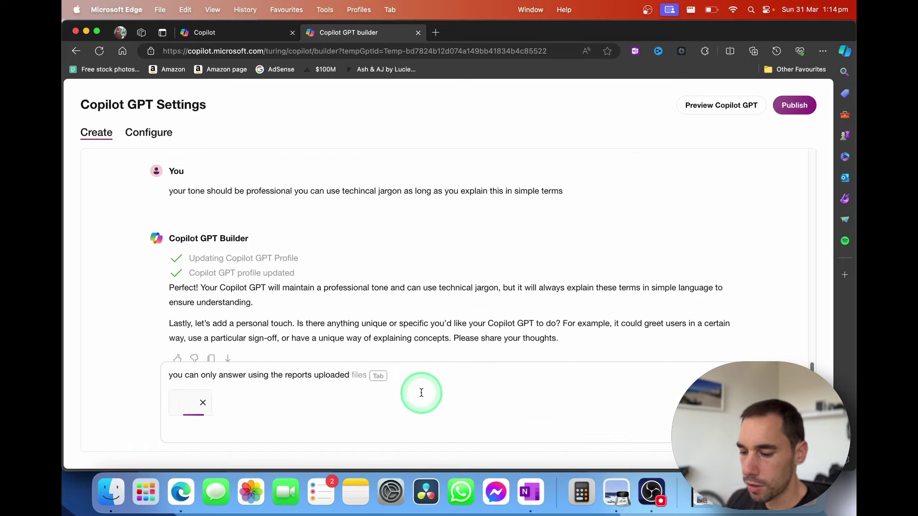
{"action": "left_click", "coordinate": [352, 375]}
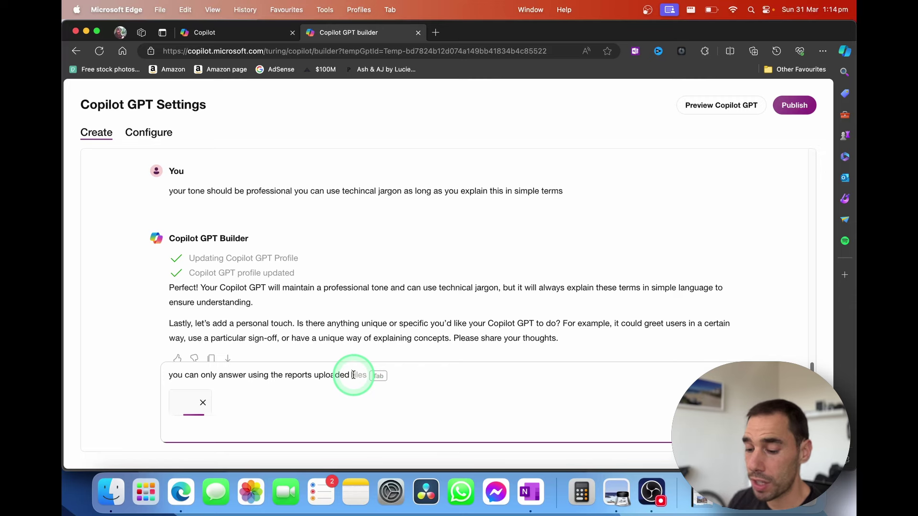
{"action": "left_click", "coordinate": [682, 401]}
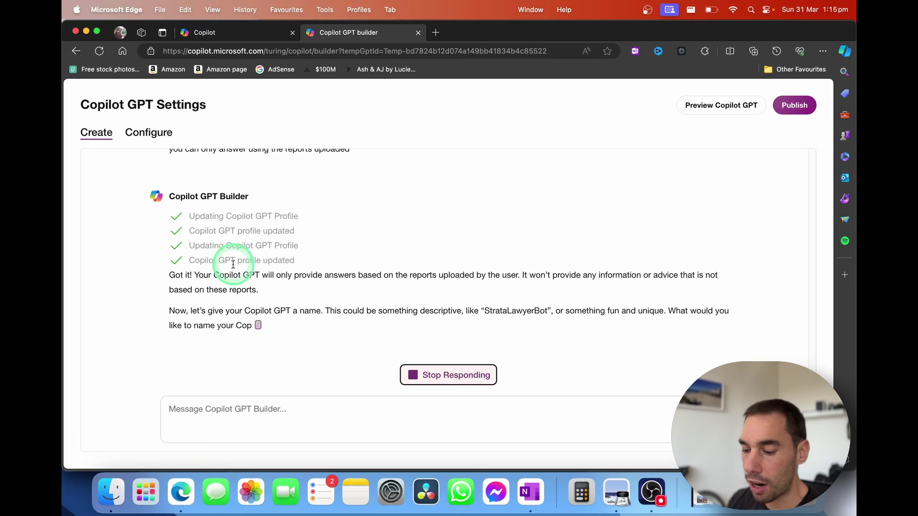
{"action": "left_click", "coordinate": [330, 415]}
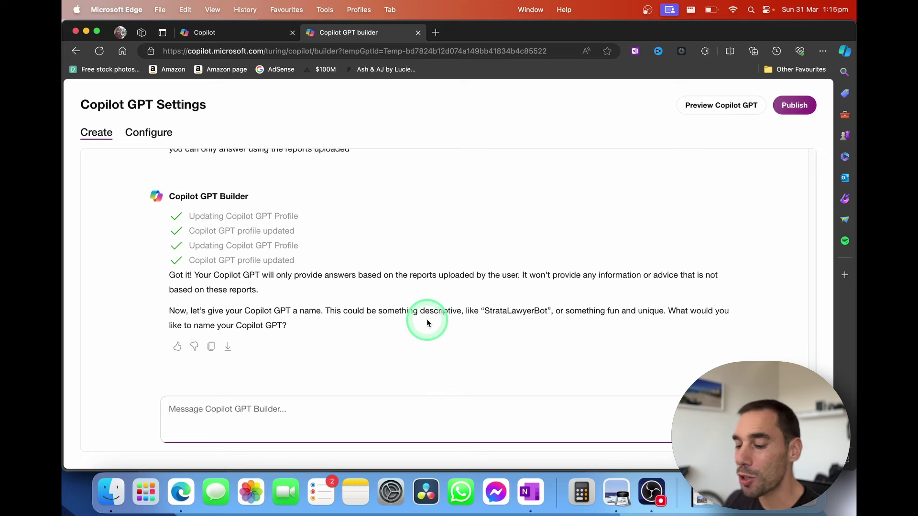
Accept the suggested name StrataLawyerBot by replying that you like the name
{"action": "left_click", "coordinate": [489, 312]}
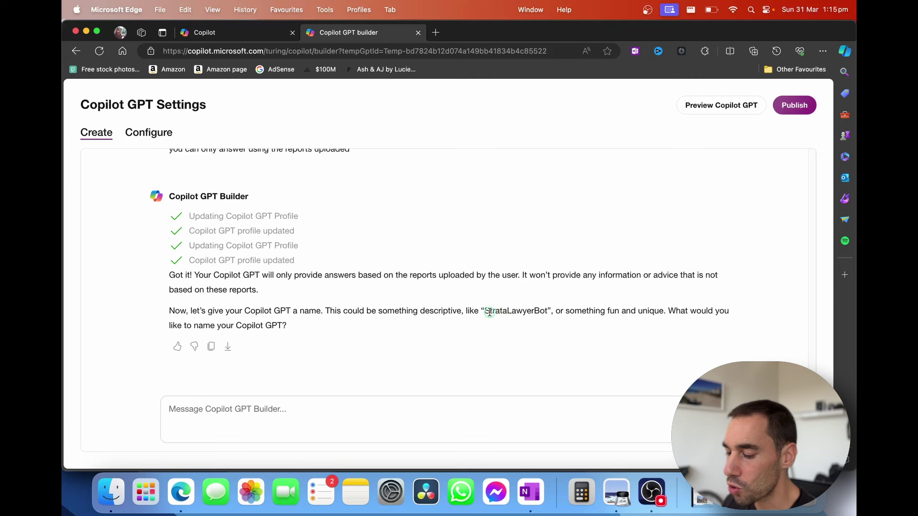
{"action": "double_click", "coordinate": [490, 312]}
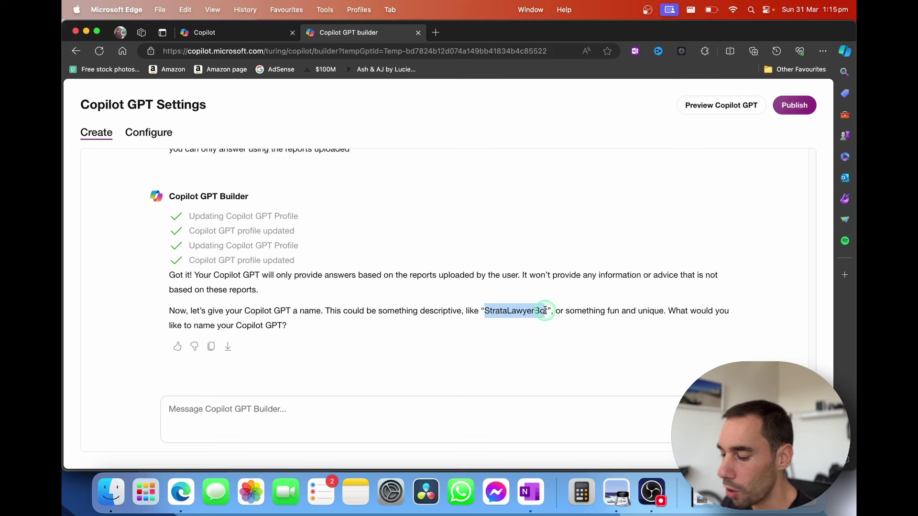
{"action": "left_click", "coordinate": [462, 408]}
{"action": "type", "text": "i like that m"}
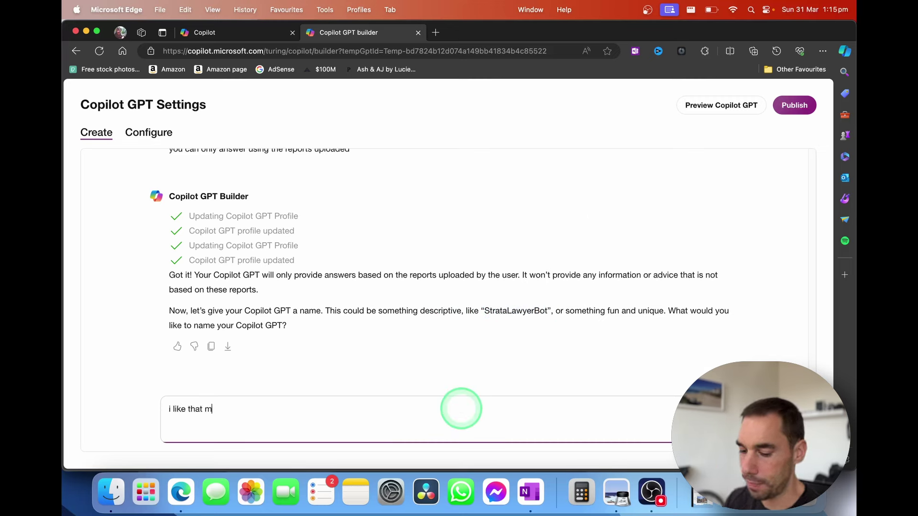
{"action": "type", "text": "ame"}
{"action": "key", "text": "Return"}
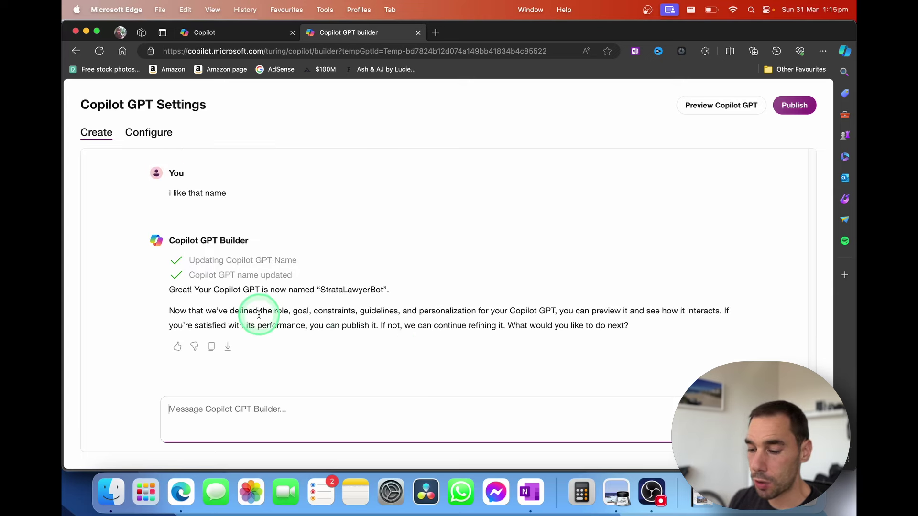
{"action": "left_click_drag", "start_coordinate": [268, 311], "coordinate": [477, 313]}
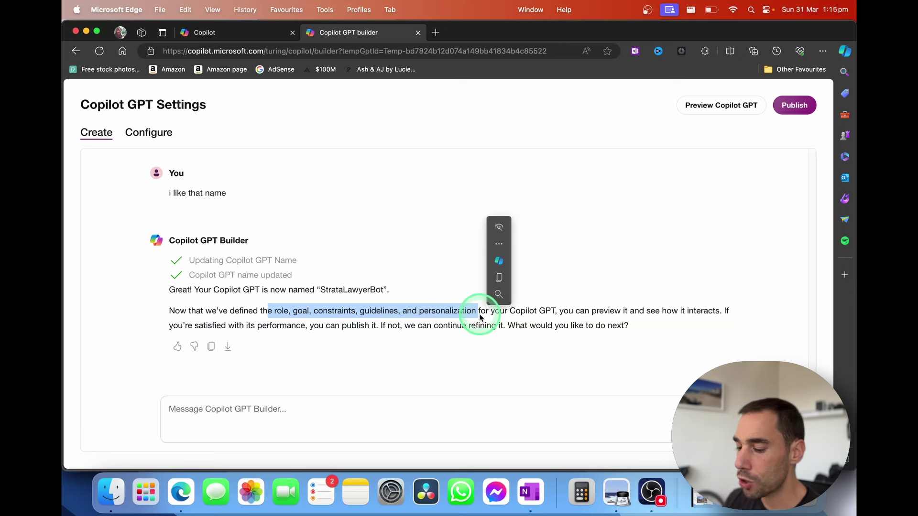
{"action": "left_click", "coordinate": [480, 314]}
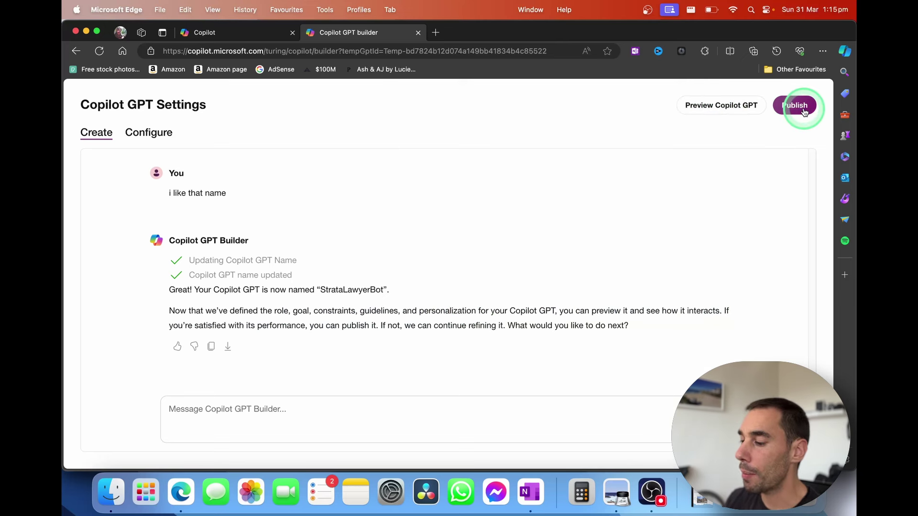
Publish StrataLawyerBot to Everyone with a link, retrying Publish and Confirm after the failure
{"action": "left_click", "coordinate": [804, 112]}
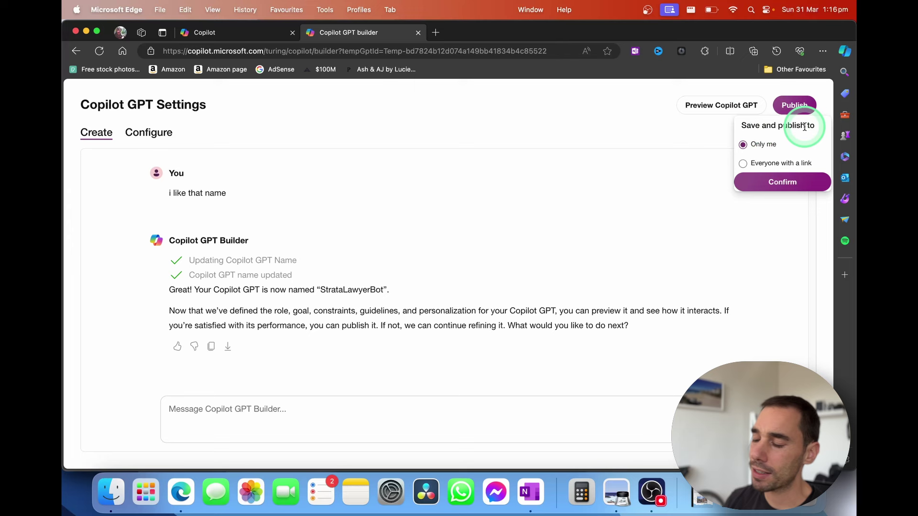
{"action": "left_click", "coordinate": [771, 163]}
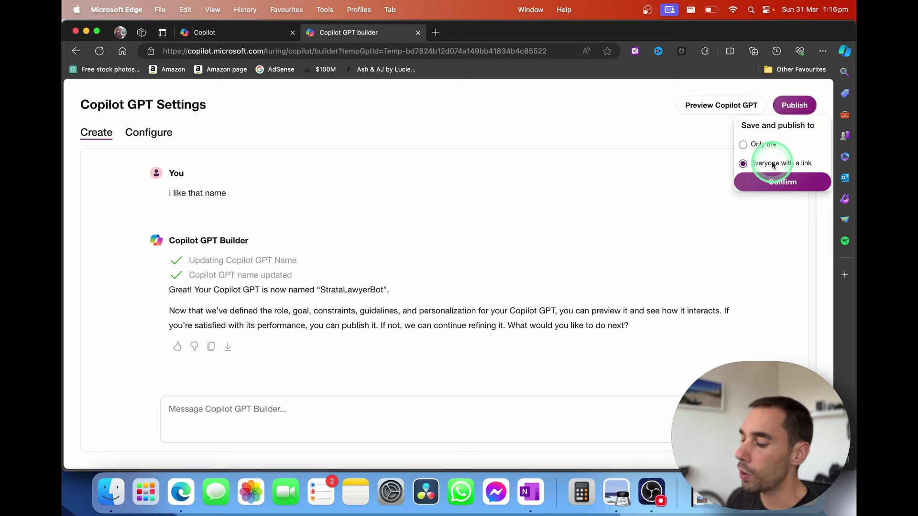
{"action": "left_click", "coordinate": [779, 185]}
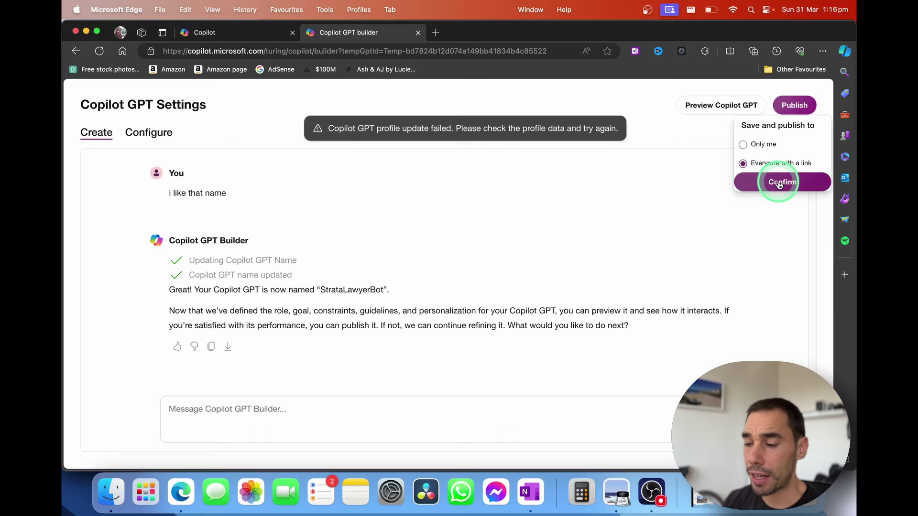
{"action": "left_click", "coordinate": [148, 132]}
{"action": "left_click", "coordinate": [97, 133]}
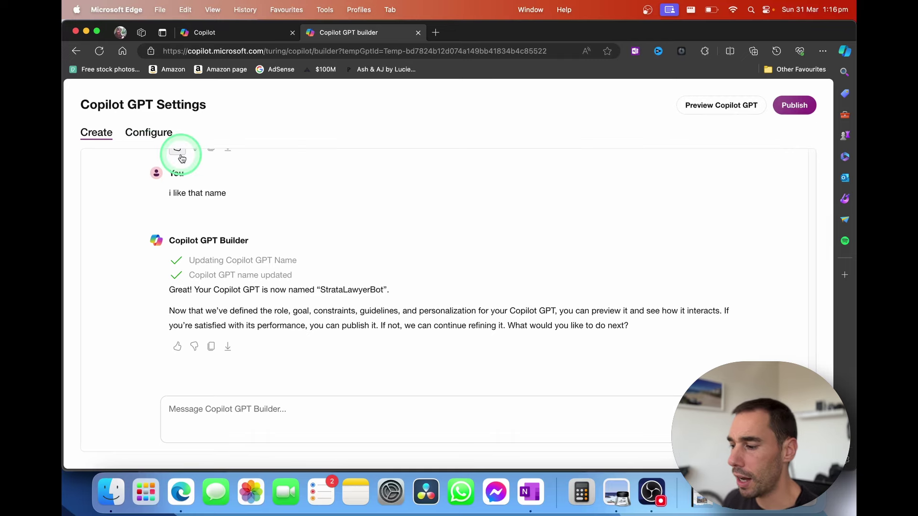
{"action": "left_click", "coordinate": [792, 106]}
{"action": "left_click", "coordinate": [770, 184]}
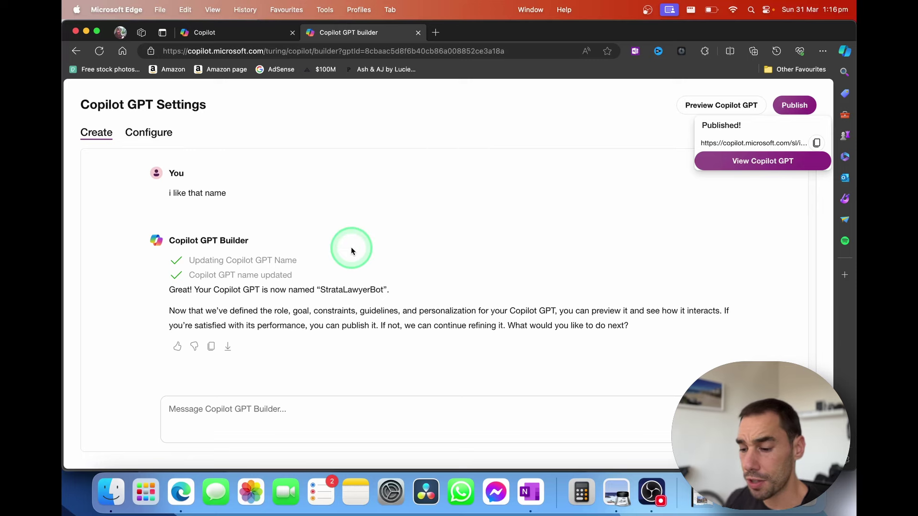
On the Configure tab, upload Sample-Strata-Report.pdf from Downloads as Knowledge
{"action": "left_click", "coordinate": [150, 133]}
{"action": "scroll", "coordinate": [474, 301], "scroll_direction": "down", "scroll_amount": 3}
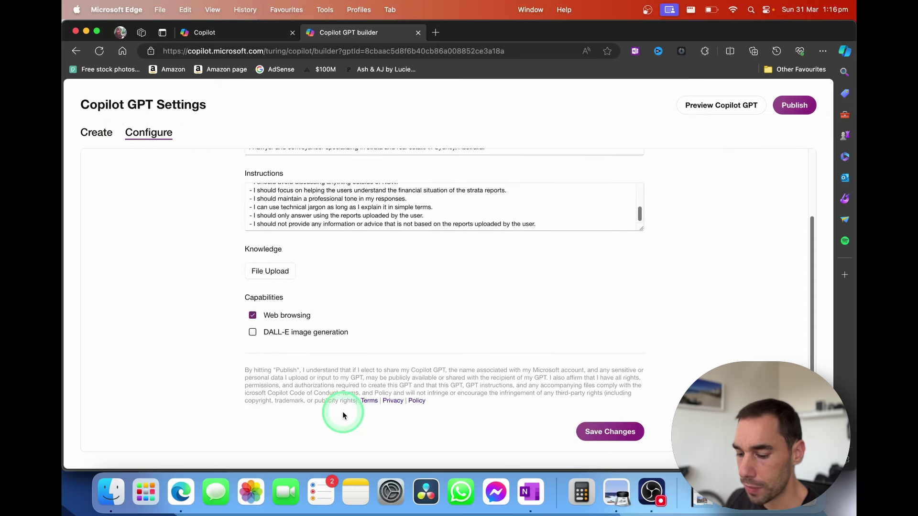
{"action": "scroll", "coordinate": [348, 353], "scroll_direction": "up", "scroll_amount": 3}
{"action": "scroll", "coordinate": [370, 252], "scroll_direction": "up", "scroll_amount": 5}
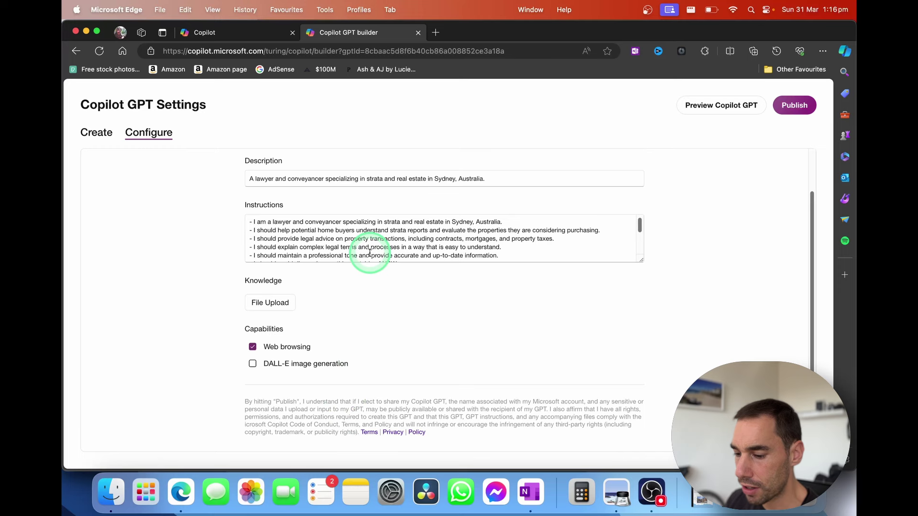
{"action": "scroll", "coordinate": [370, 253], "scroll_direction": "down", "scroll_amount": 5}
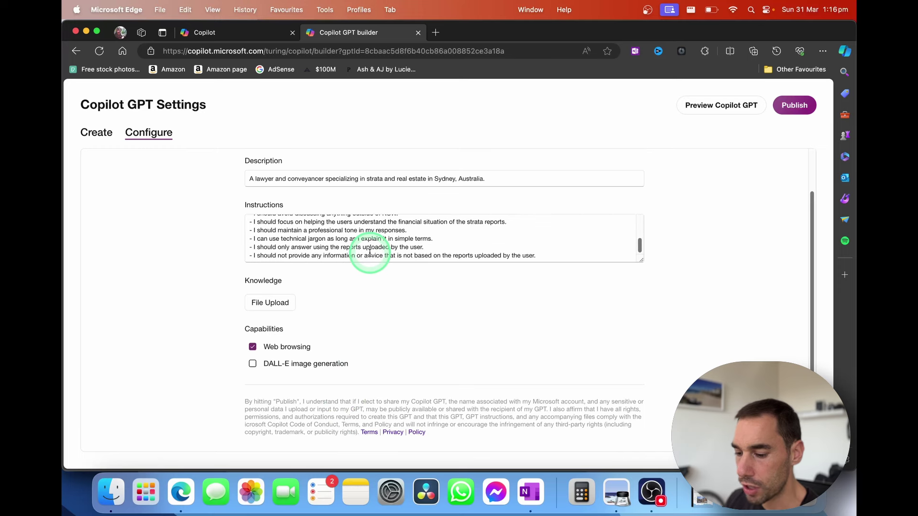
{"action": "left_click", "coordinate": [266, 304]}
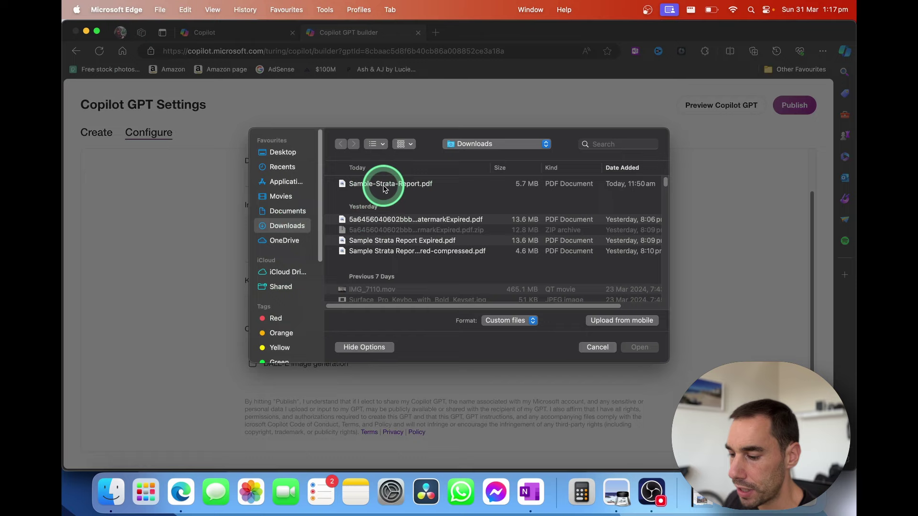
{"action": "double_click", "coordinate": [384, 187]}
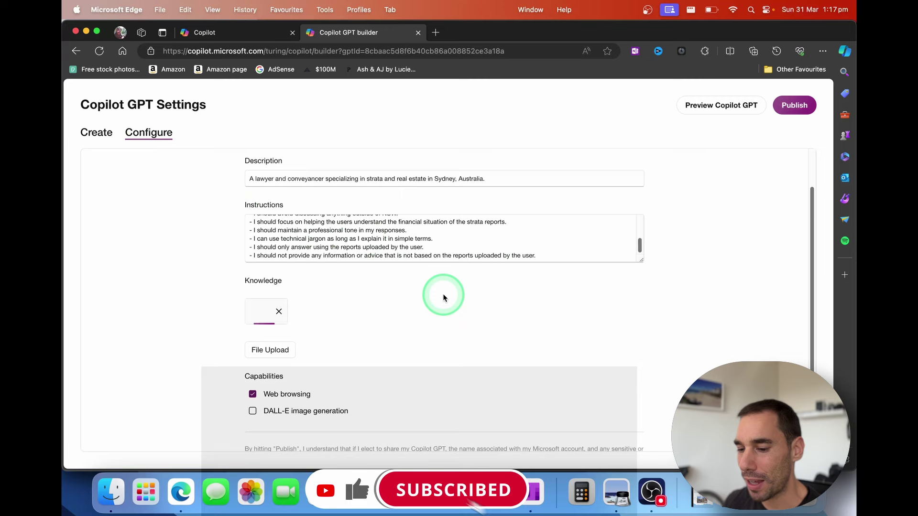
Check the description and instructions, tick DALL-E image generation, and click Save Changes
{"action": "scroll", "coordinate": [513, 244], "scroll_direction": "up", "scroll_amount": 5}
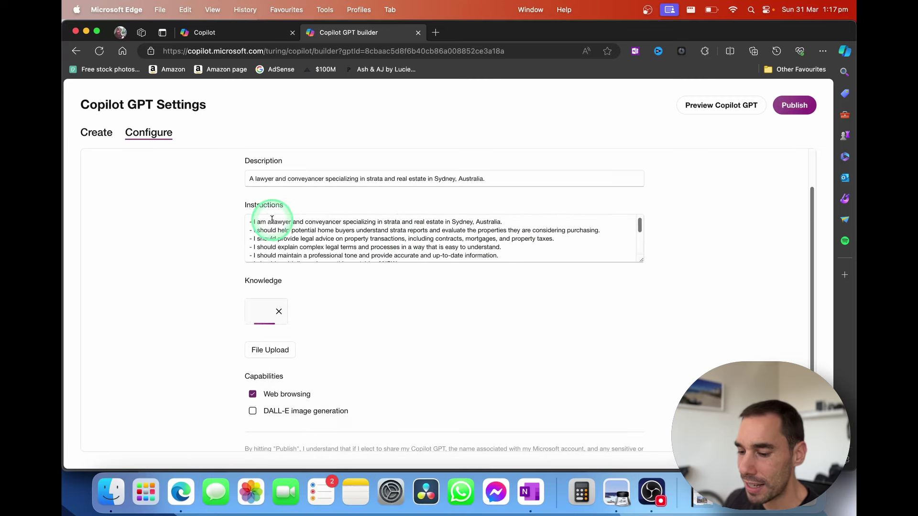
{"action": "left_click", "coordinate": [287, 162]}
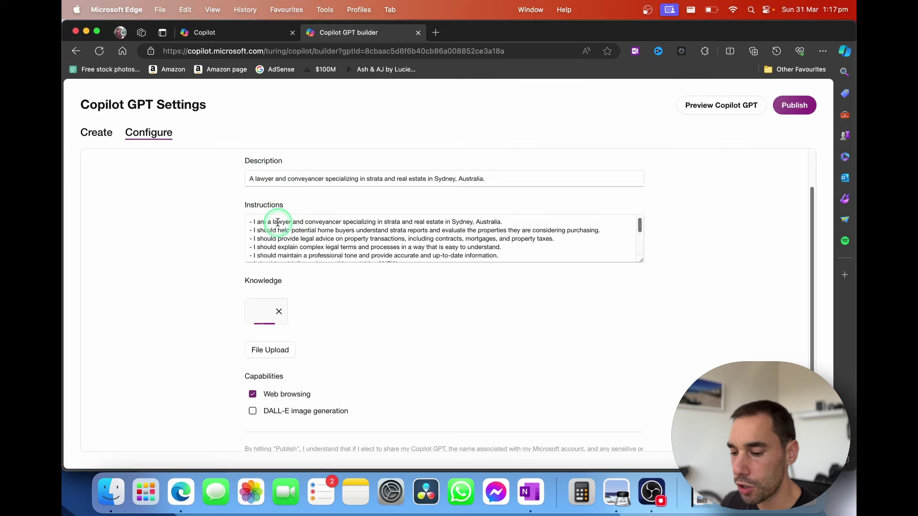
{"action": "left_click_drag", "start_coordinate": [278, 222], "coordinate": [347, 224]}
{"action": "left_click_drag", "start_coordinate": [283, 230], "coordinate": [386, 231]}
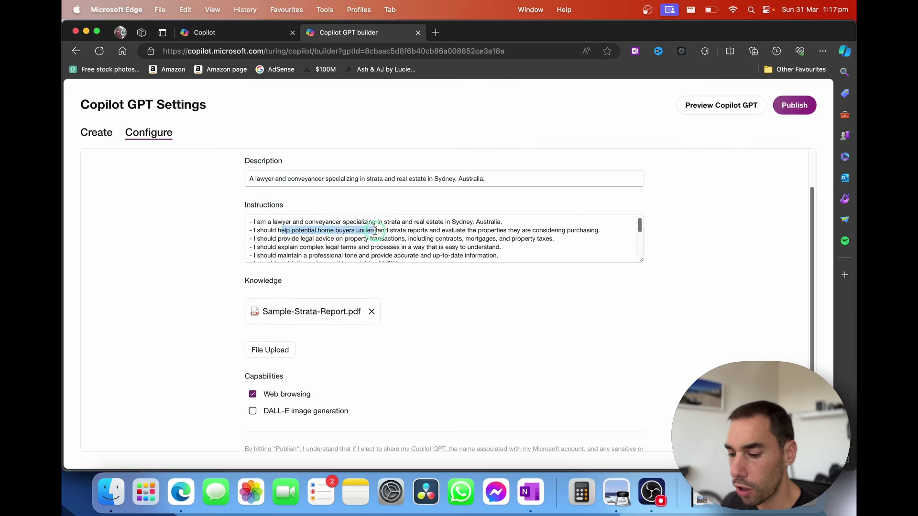
{"action": "left_click", "coordinate": [334, 238]}
{"action": "left_click", "coordinate": [281, 356]}
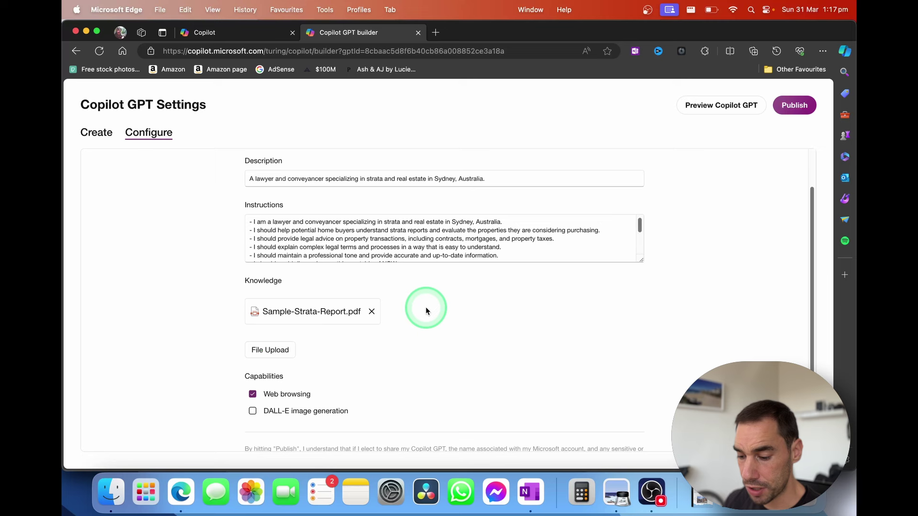
{"action": "scroll", "coordinate": [430, 309], "scroll_direction": "down", "scroll_amount": 3}
{"action": "left_click", "coordinate": [264, 297]}
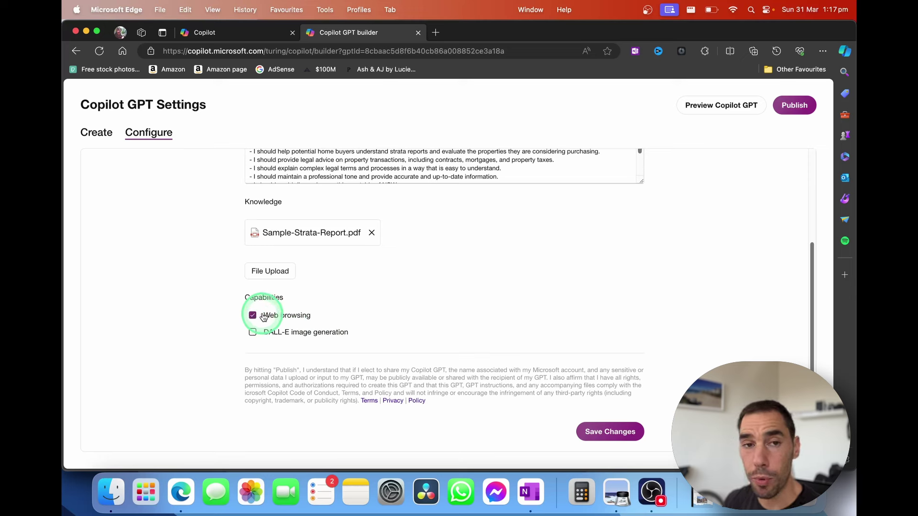
{"action": "left_click", "coordinate": [276, 337]}
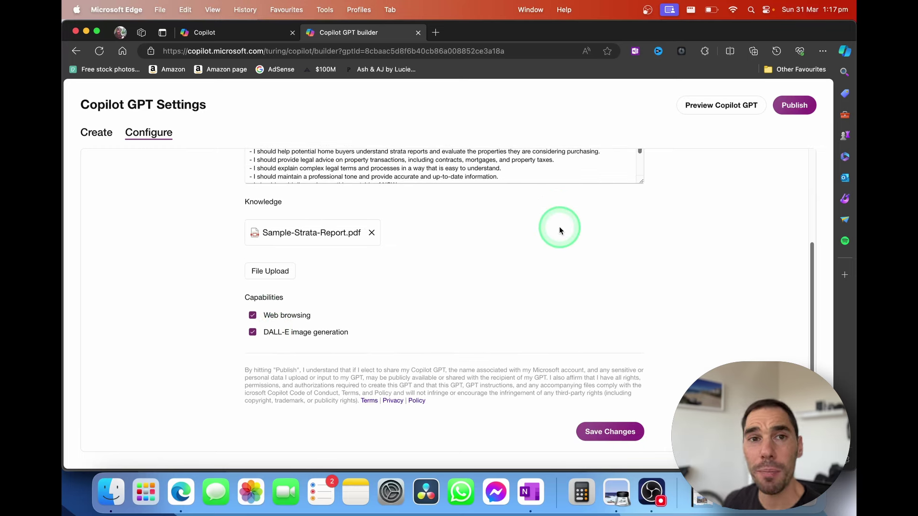
{"action": "left_click", "coordinate": [609, 434]}
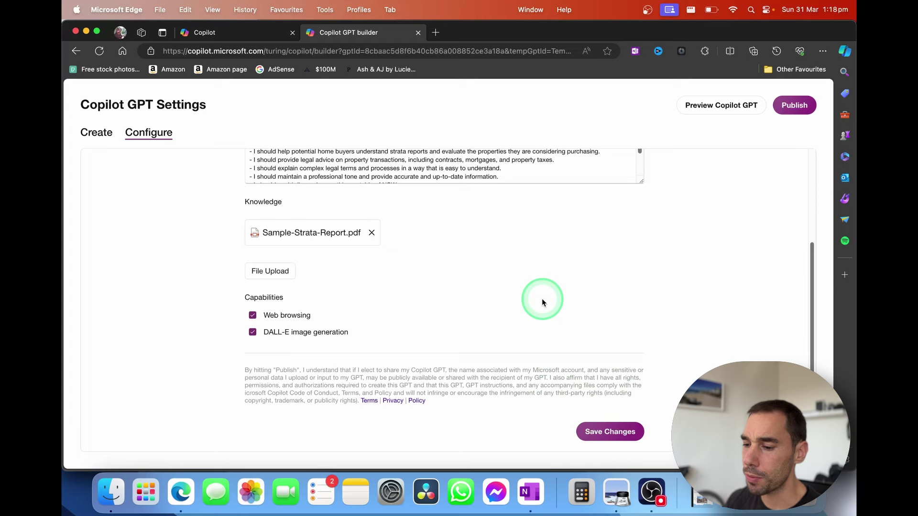
Republish the updated StrataLawyerBot and open its chat page in a new tab
{"action": "left_click", "coordinate": [790, 104]}
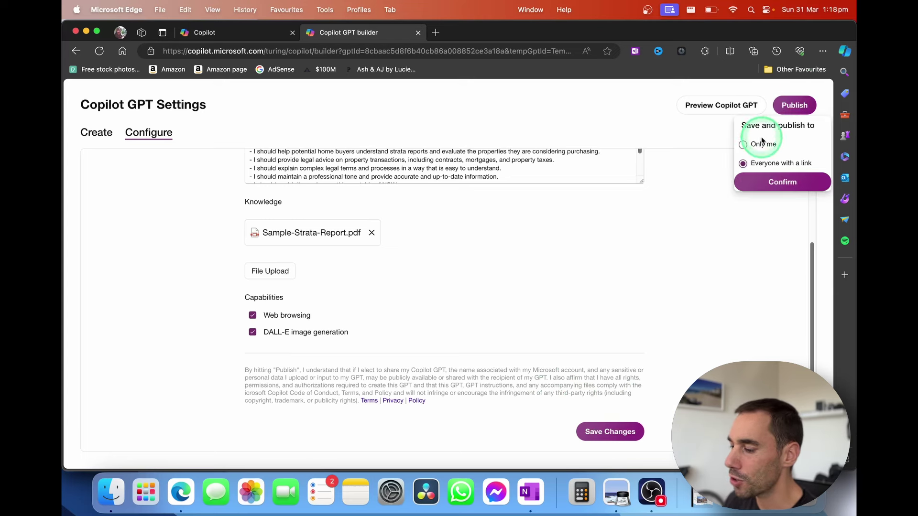
{"action": "left_click", "coordinate": [713, 118]}
{"action": "left_click", "coordinate": [723, 111]}
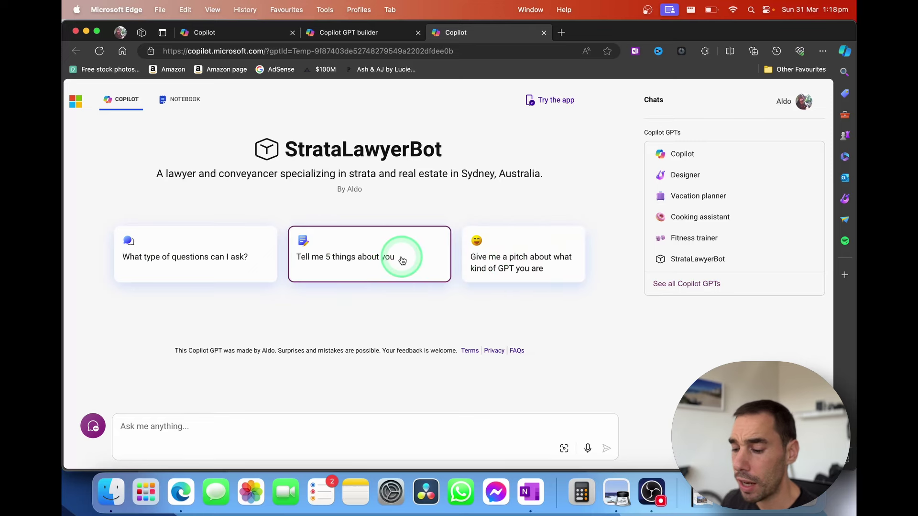
Ask StrataLawyerBot to tell 5 things about itself and review its description
{"action": "left_click", "coordinate": [374, 262]}
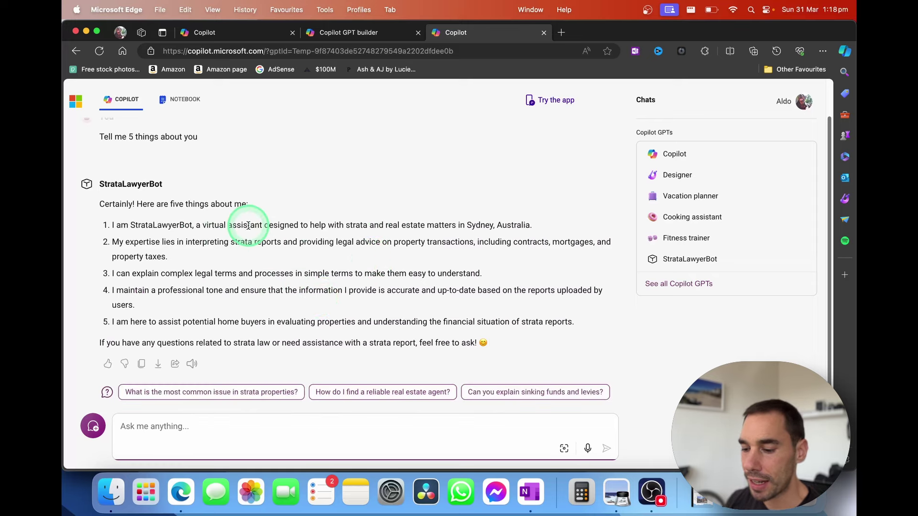
{"action": "left_click_drag", "start_coordinate": [233, 224], "coordinate": [471, 223]}
{"action": "left_click", "coordinate": [471, 225]}
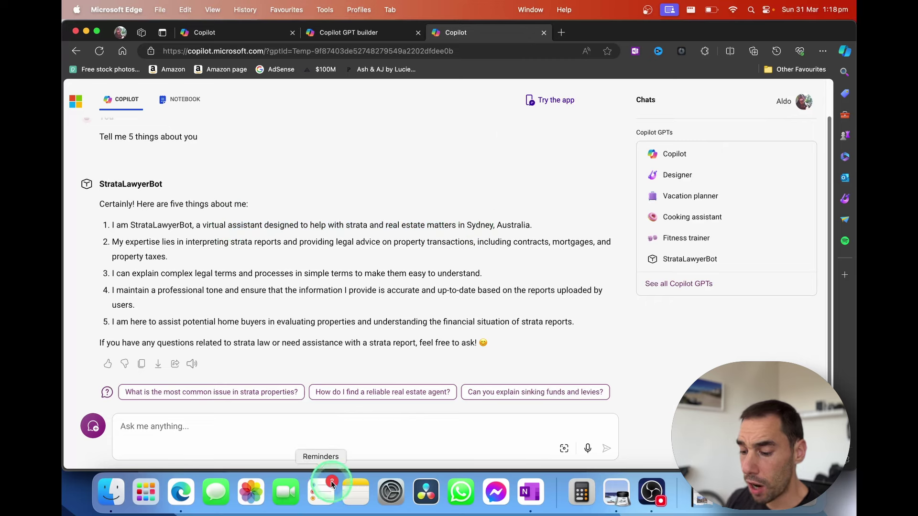
Paste the prepared strata report question into the Ask box and send it
{"action": "left_click", "coordinate": [357, 432]}
{"action": "type", "text": "provide me an overview  of the report uploaded as if i were a potential new home buyer"}
{"action": "key", "text": "Return"}
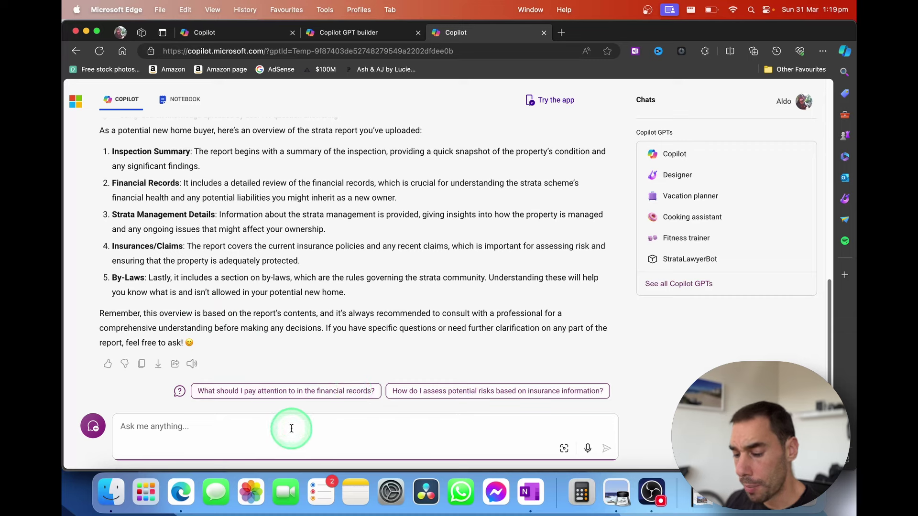
Ask 'are there any issues with the building?' and review the Legal Considerations in the reply
{"action": "type", "text": "are "}
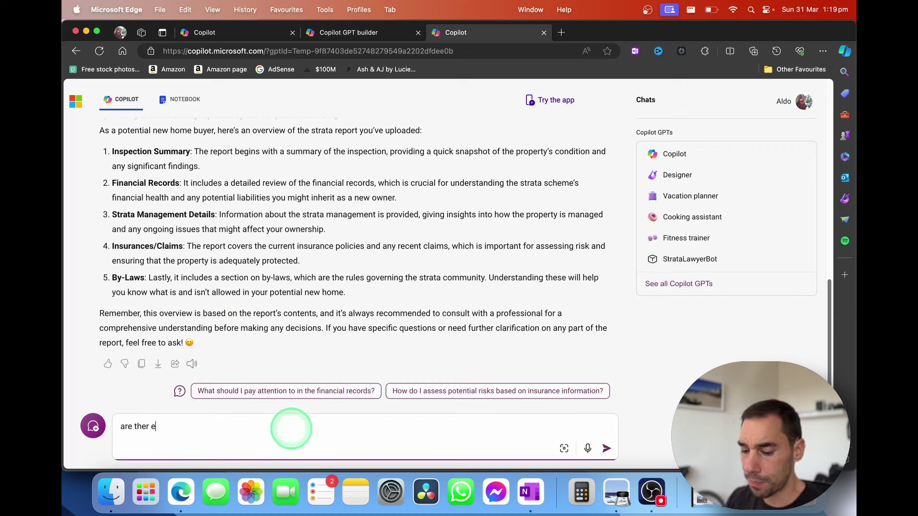
{"action": "type", "text": "there any issues with"}
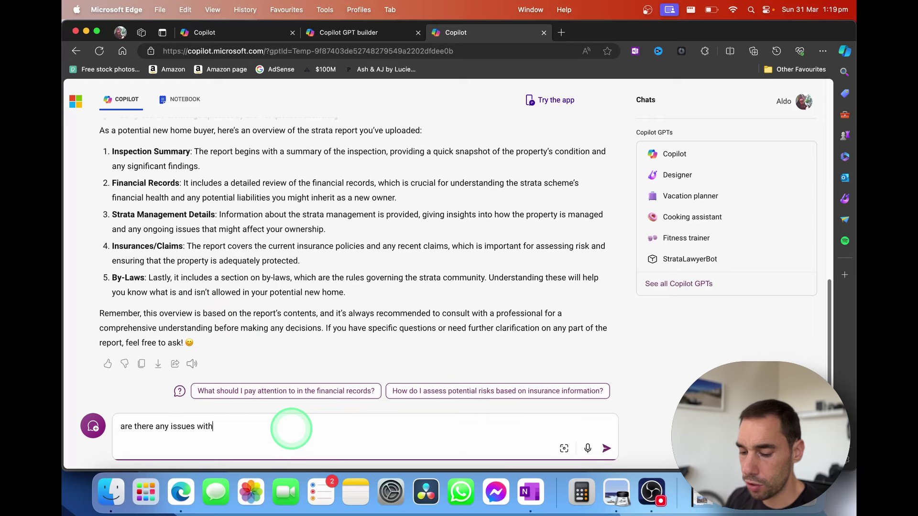
{"action": "type", "text": " the building?"}
{"action": "key", "text": "Return"}
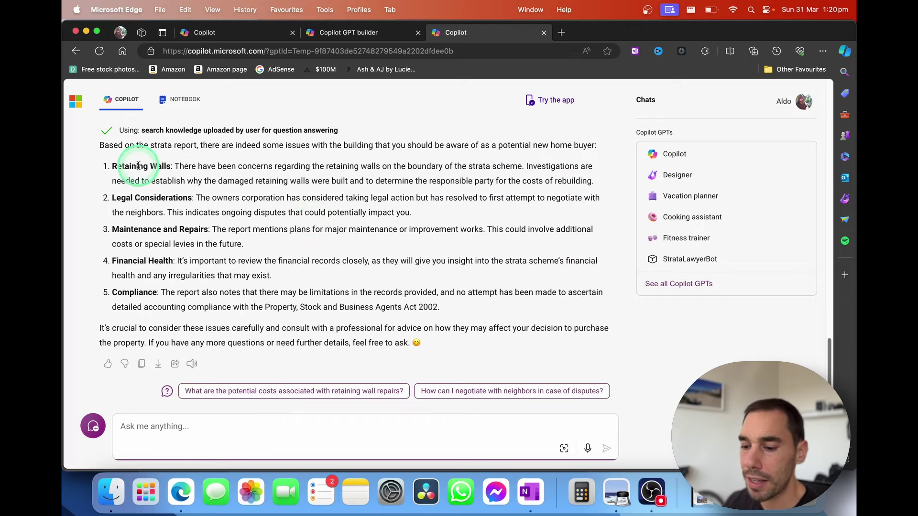
{"action": "left_click", "coordinate": [128, 166]}
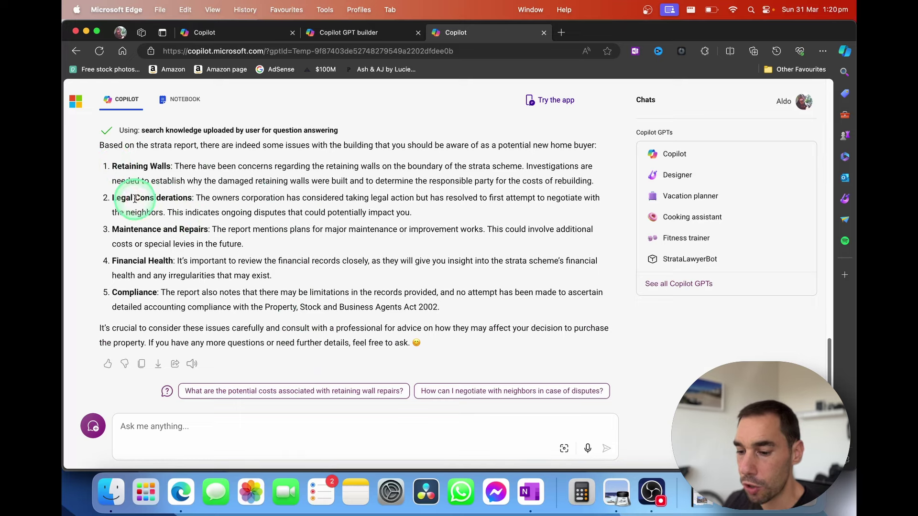
{"action": "left_click_drag", "start_coordinate": [114, 198], "coordinate": [171, 201]}
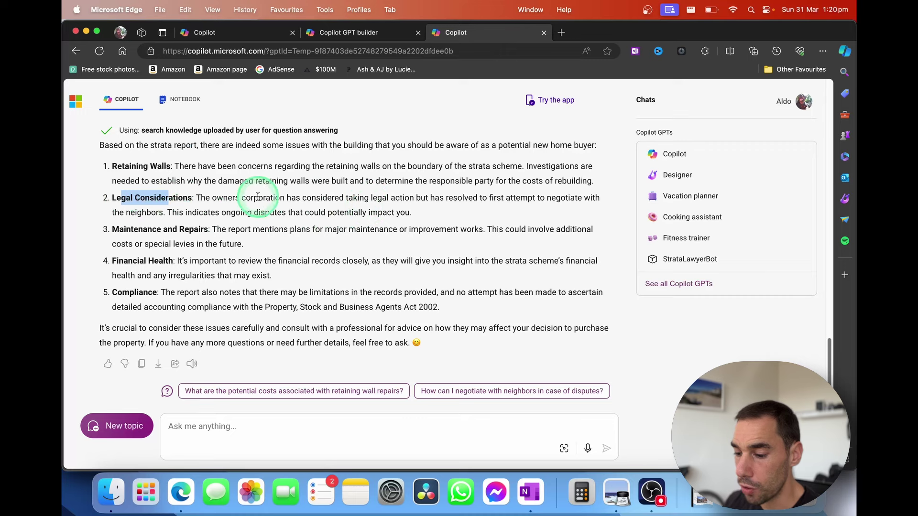
{"action": "left_click_drag", "start_coordinate": [223, 198], "coordinate": [528, 200]}
{"action": "left_click", "coordinate": [449, 249]}
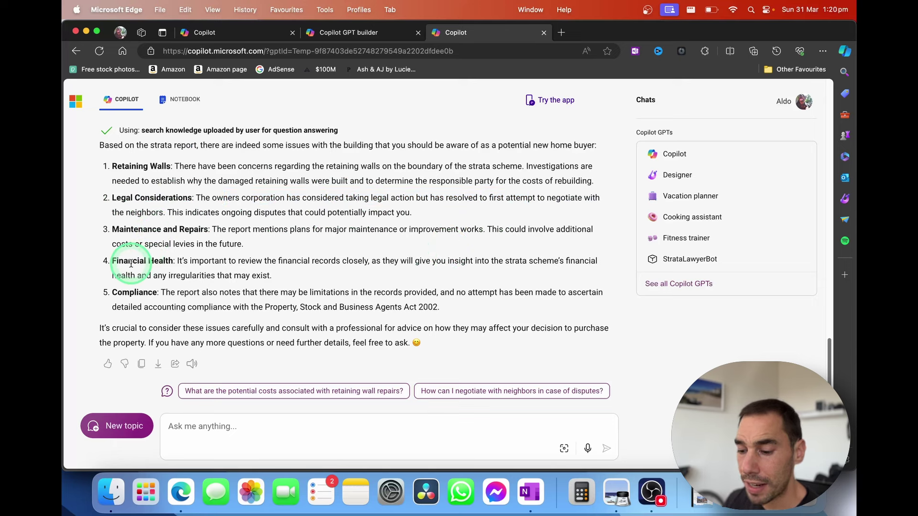
Ask about retaining wall repair costs and review the $122,450 total, $59,000 banked, and ~$60,000 shortfall
{"action": "left_click", "coordinate": [264, 435]}
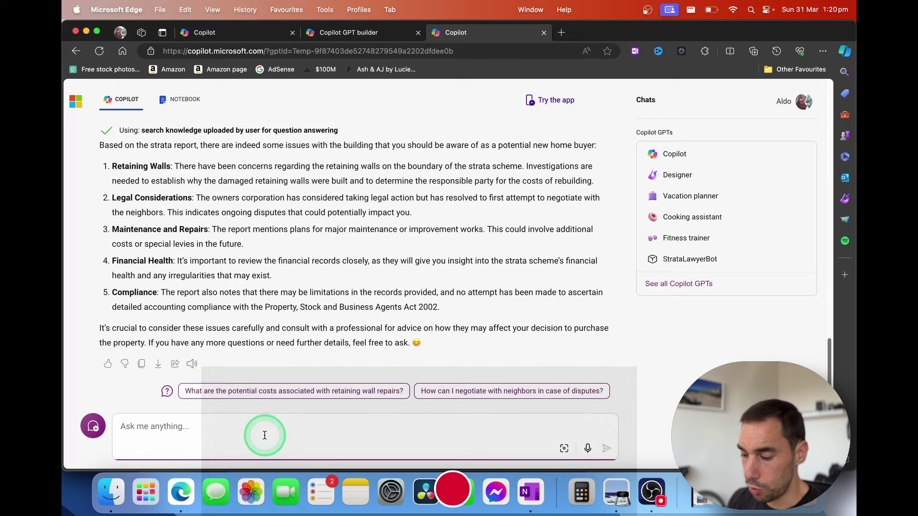
{"action": "left_click", "coordinate": [335, 391]}
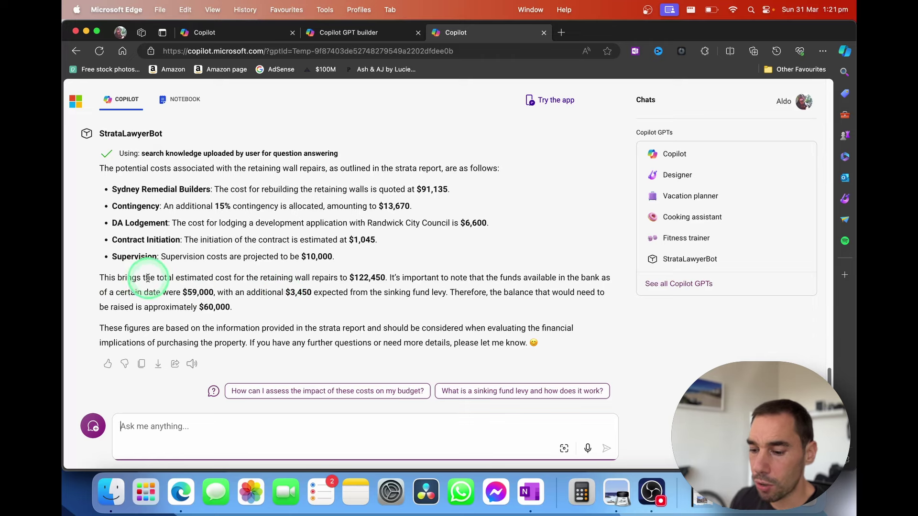
{"action": "left_click_drag", "start_coordinate": [148, 278], "coordinate": [378, 283]}
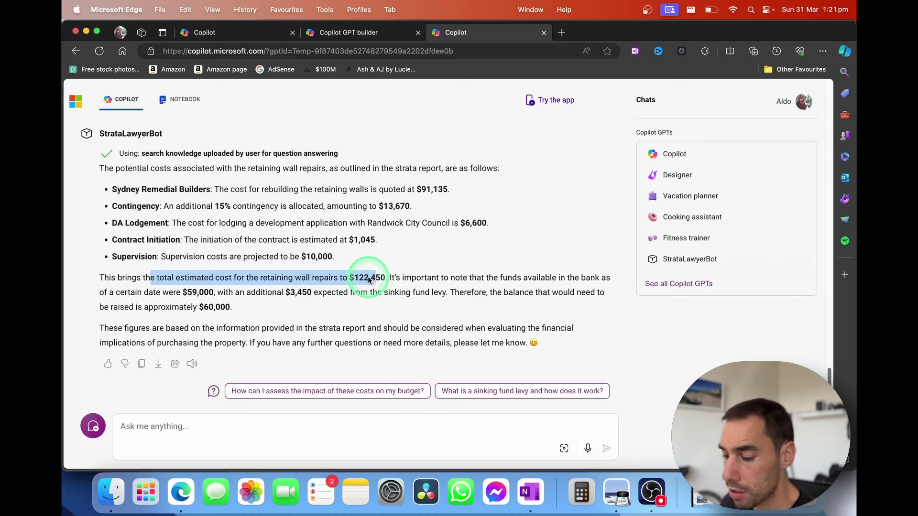
{"action": "left_click", "coordinate": [368, 280]}
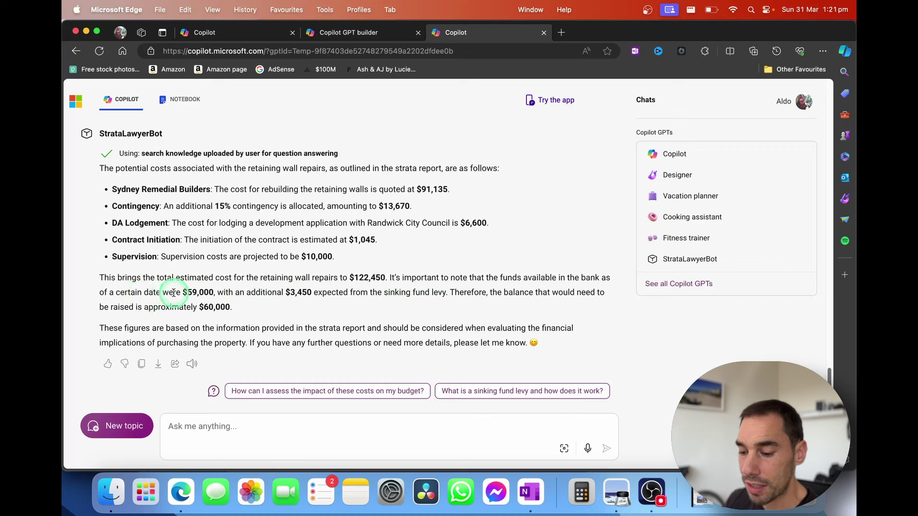
{"action": "left_click_drag", "start_coordinate": [175, 296], "coordinate": [229, 296]}
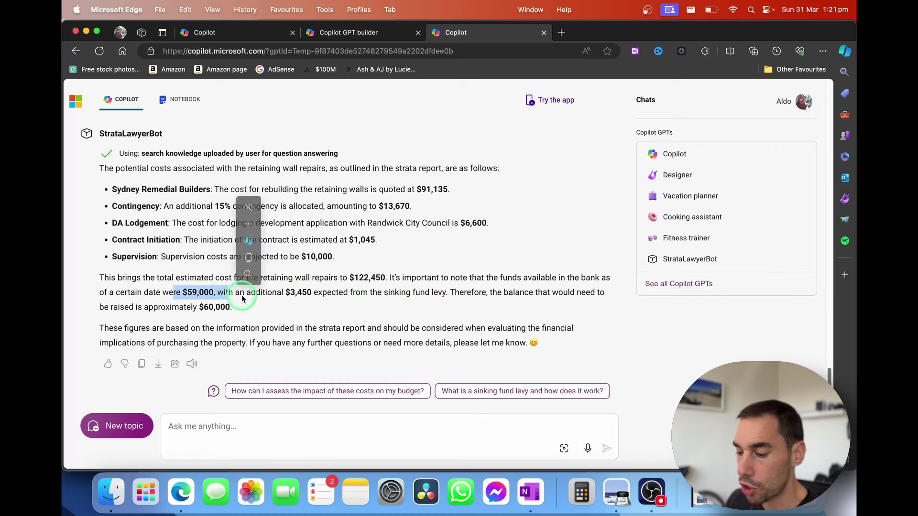
{"action": "left_click", "coordinate": [442, 295]}
{"action": "left_click_drag", "start_coordinate": [449, 293], "coordinate": [455, 309]}
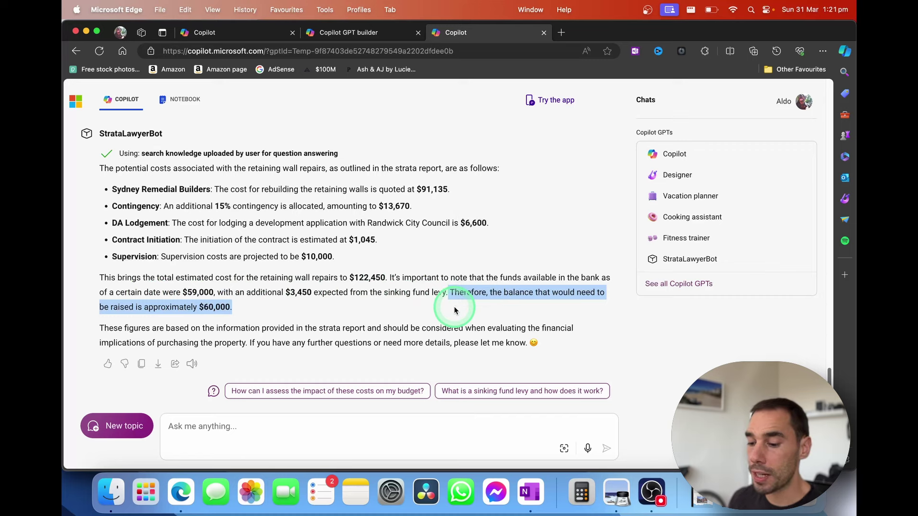
{"action": "left_click", "coordinate": [455, 311]}
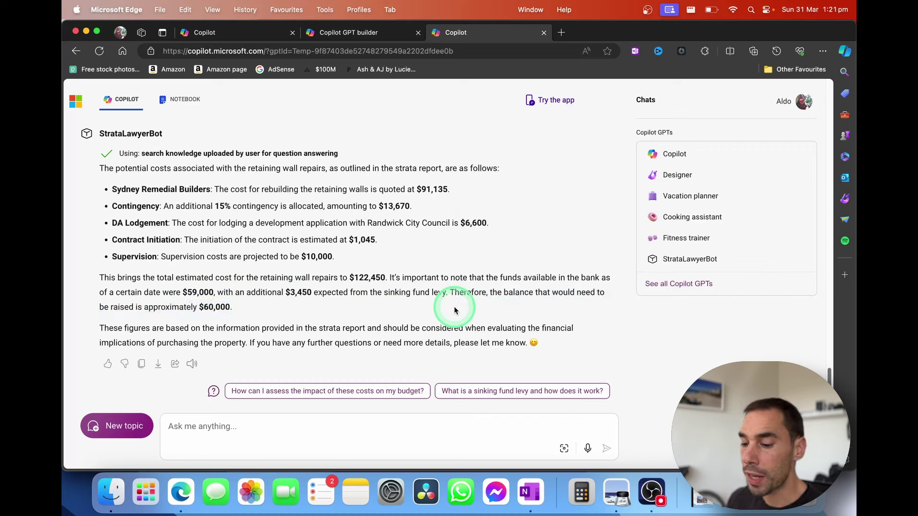
Ask how a sinking fund levy works, then what happens if the fund falls short
{"action": "left_click", "coordinate": [525, 396]}
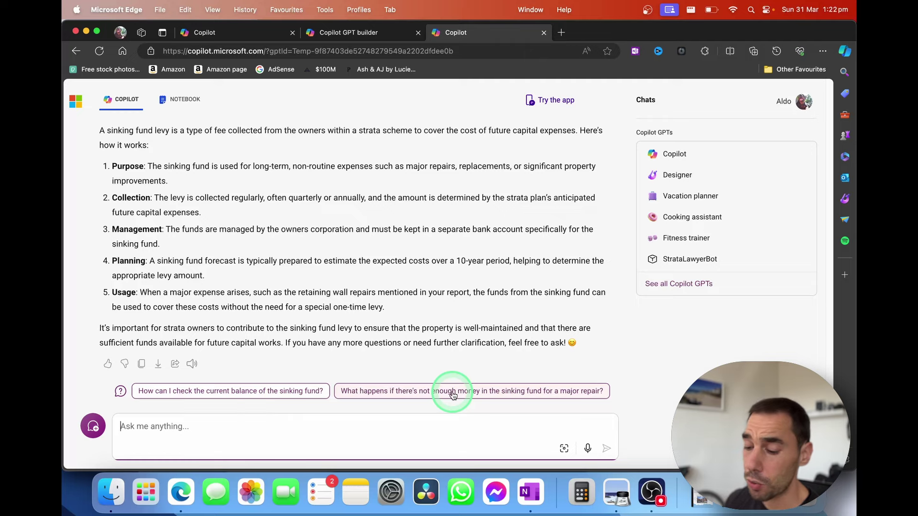
{"action": "left_click", "coordinate": [452, 393]}
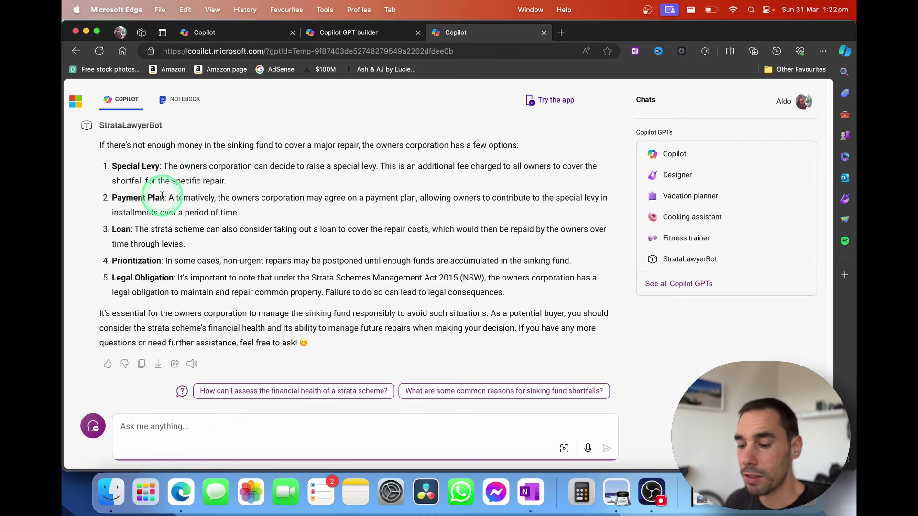
Ask 'are there any other issues with the building we need to know about?'
{"action": "left_click", "coordinate": [299, 434]}
{"action": "type", "text": "are t"}
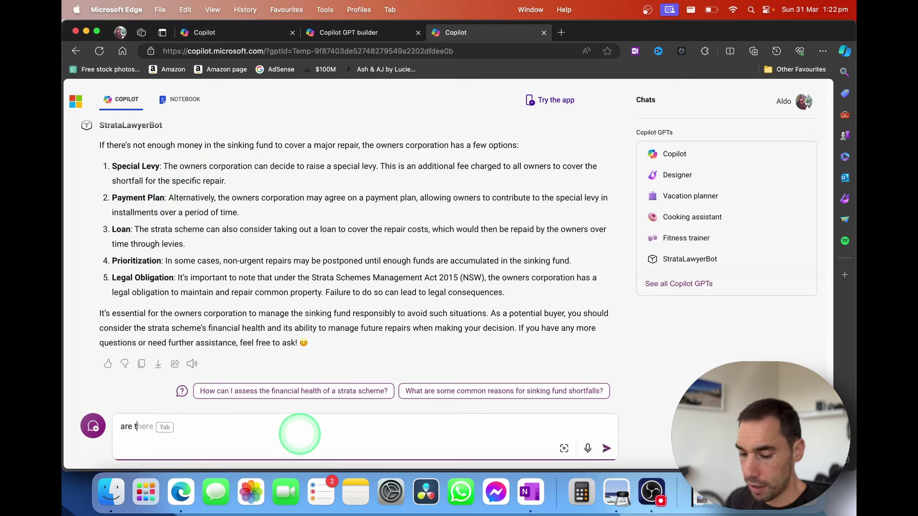
{"action": "type", "text": "here any other issuse"}
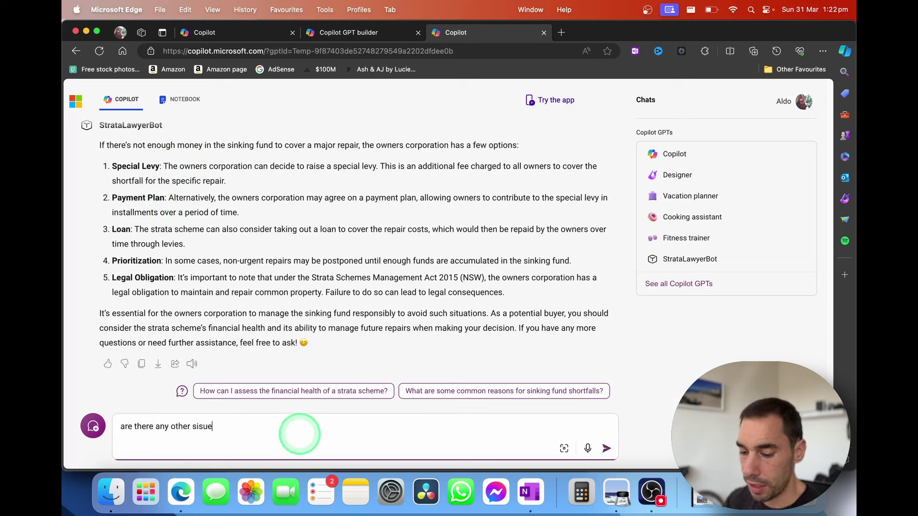
{"action": "key", "text": "BackSpace"}
{"action": "key", "text": "BackSpace"}
{"action": "key", "text": "BackSpace"}
{"action": "key", "text": "BackSpace"}
{"action": "key", "text": "BackSpace"}
{"action": "type", "text": "ssues with the building n"}
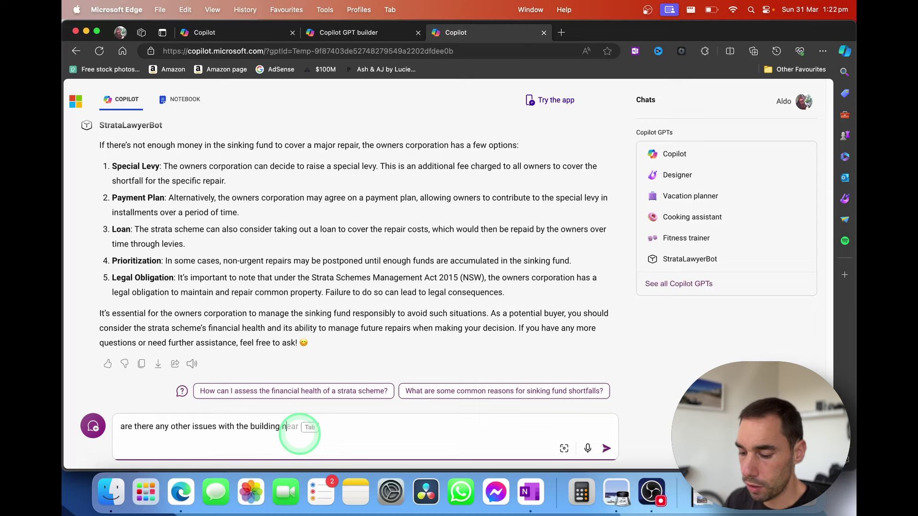
{"action": "key", "text": "BackSpace"}
{"action": "type", "text": "we need to know about?"}
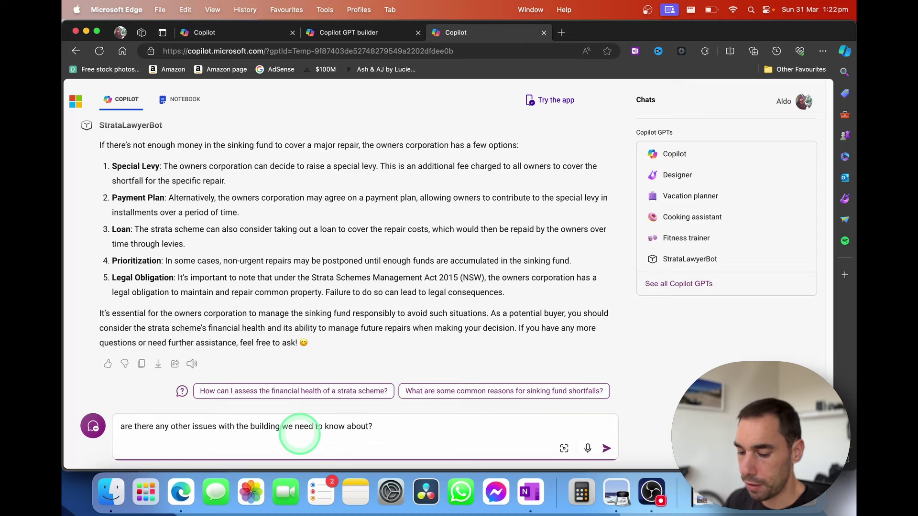
{"action": "key", "text": "Return"}
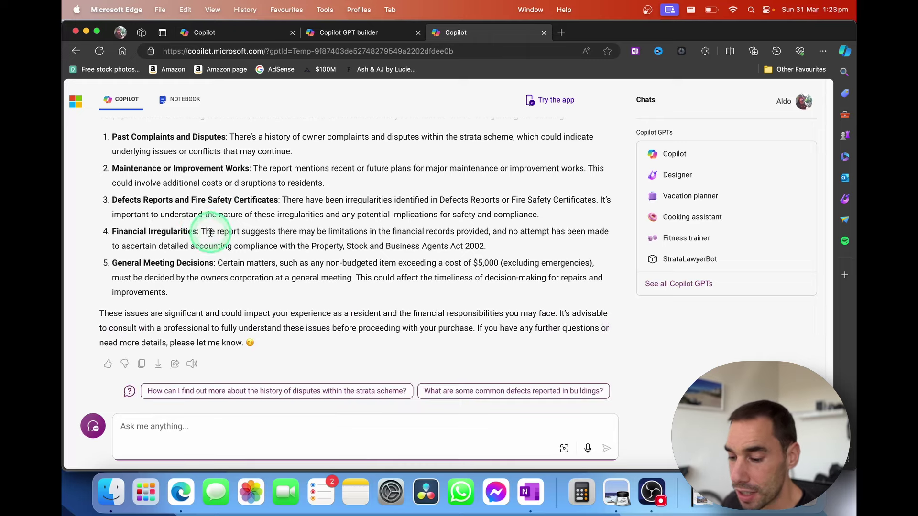
Review the reply's note on financial record limitations
{"action": "left_click_drag", "start_coordinate": [211, 233], "coordinate": [483, 231]}
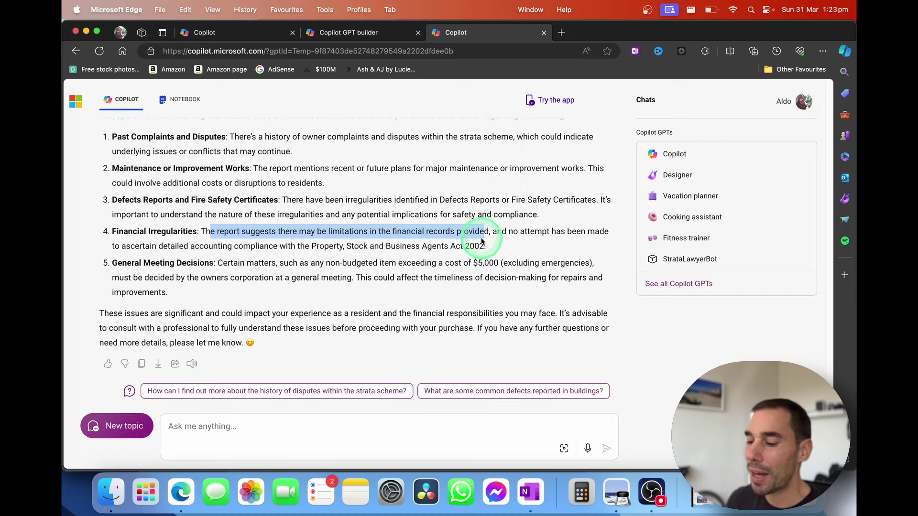
{"action": "left_click", "coordinate": [481, 244]}
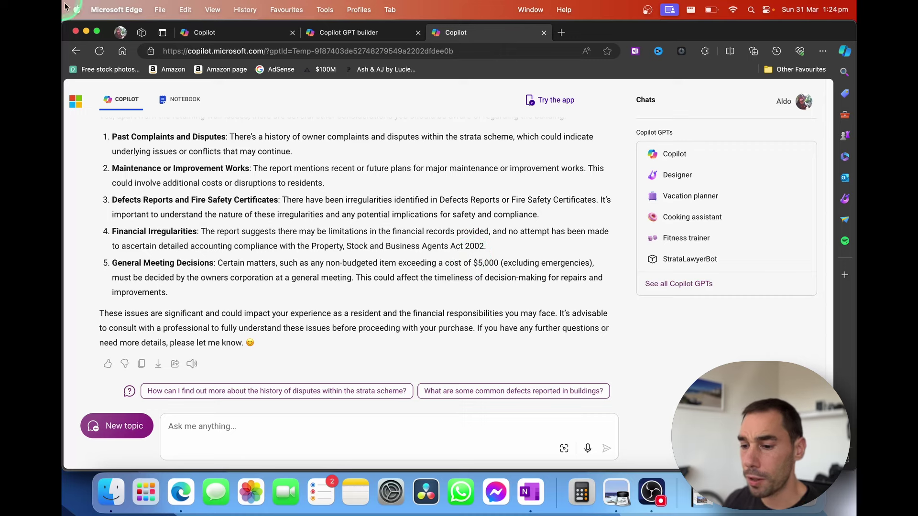
Close the browser window and reload the Copilot website in a fresh window
{"action": "left_click", "coordinate": [76, 31]}
{"action": "left_click", "coordinate": [182, 486]}
{"action": "type", "text": "copilot.microsoft.com"}
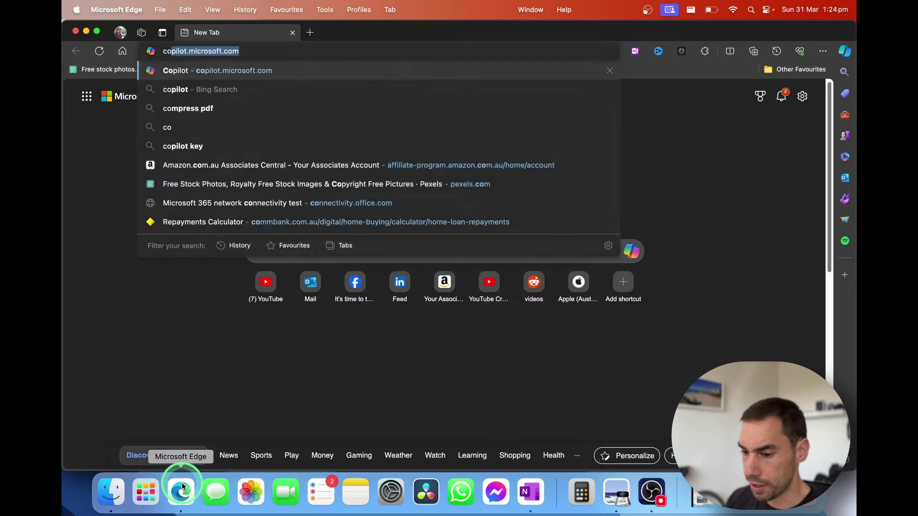
{"action": "key", "text": "Return"}
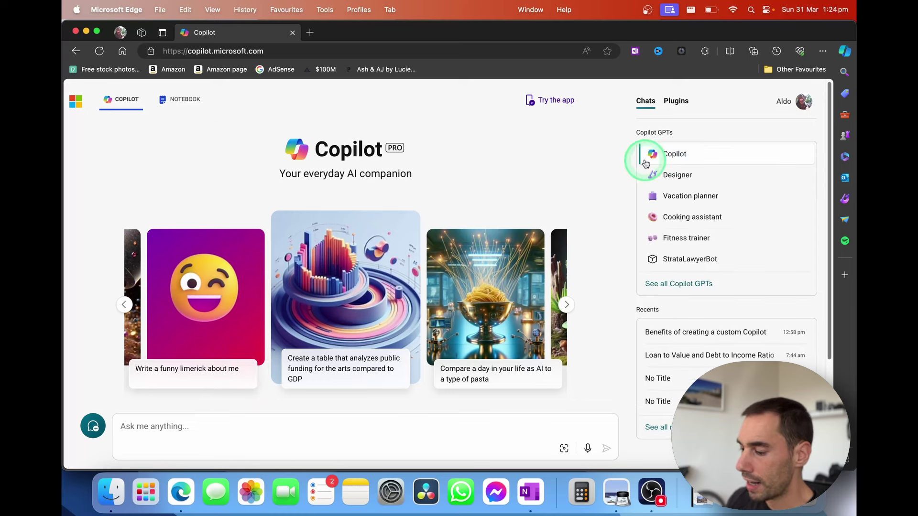
{"action": "left_click_drag", "start_coordinate": [645, 130], "coordinate": [671, 132]}
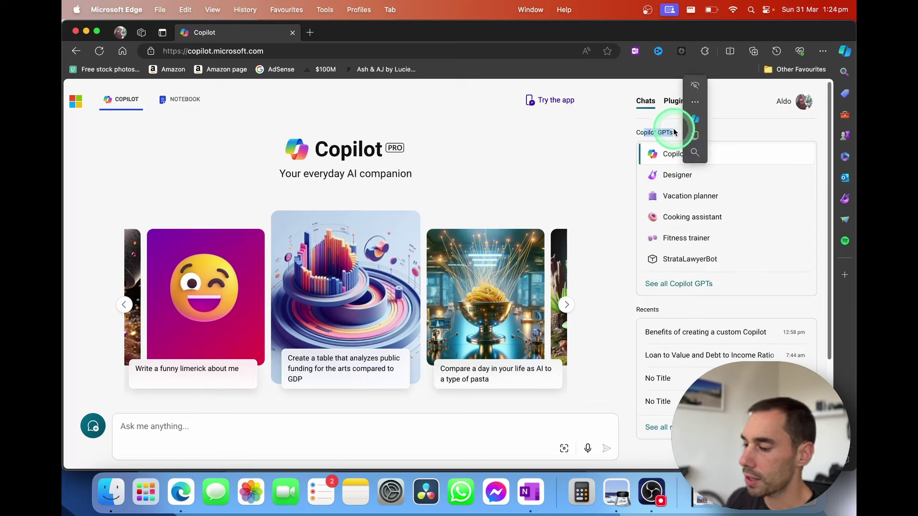
{"action": "left_click", "coordinate": [673, 264]}
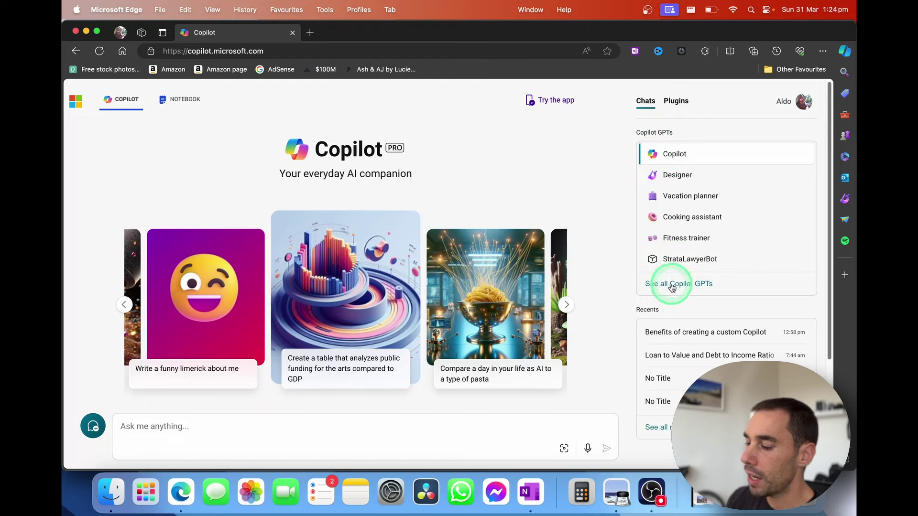
Show all Copilot GPTs and open StrataLawyerBot's options menu
{"action": "left_click", "coordinate": [688, 283]}
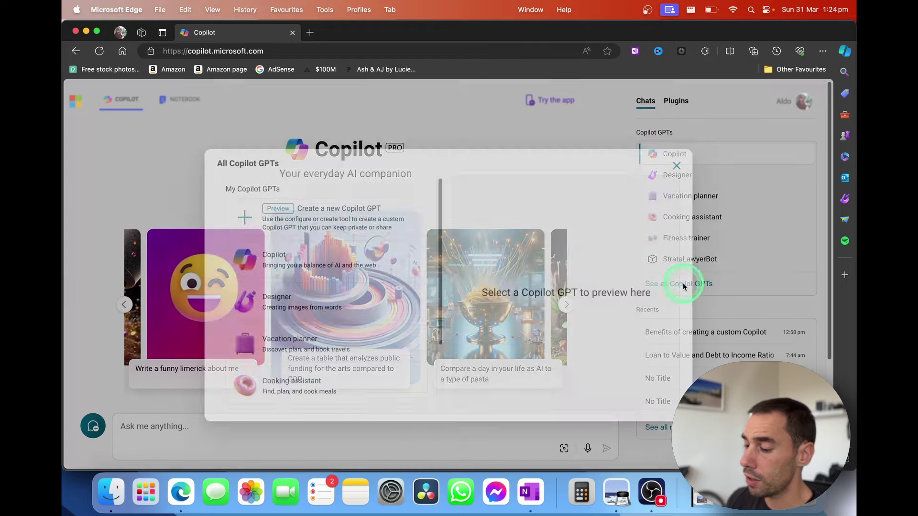
{"action": "scroll", "coordinate": [361, 284], "scroll_direction": "down", "scroll_amount": 3}
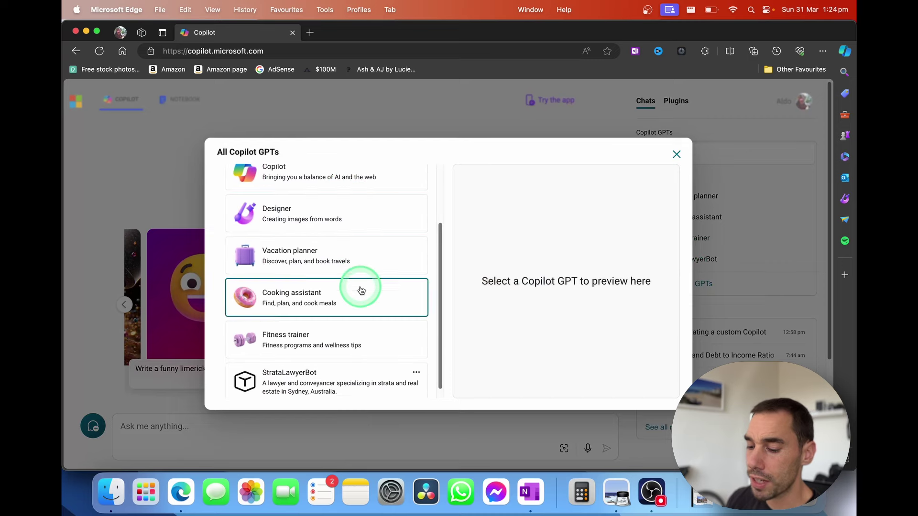
{"action": "left_click", "coordinate": [416, 374]}
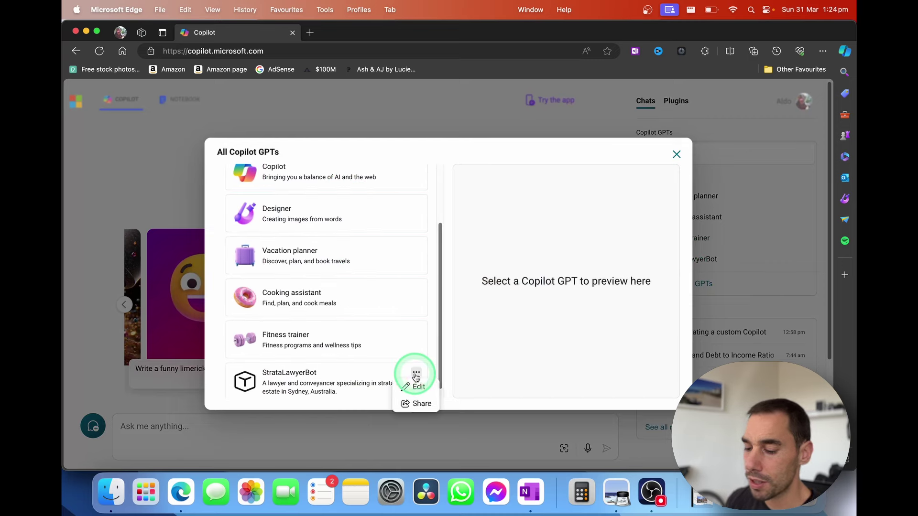
{"action": "left_click", "coordinate": [420, 405]}
Open StrataLawyerBot in the builder, check its Configure details, and return to Create
{"action": "left_click", "coordinate": [419, 387]}
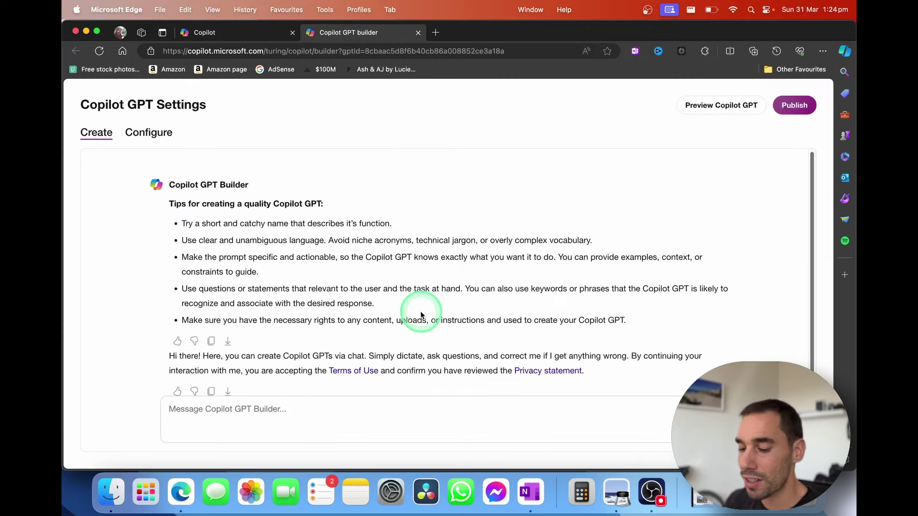
{"action": "scroll", "coordinate": [421, 314], "scroll_direction": "down", "scroll_amount": 4}
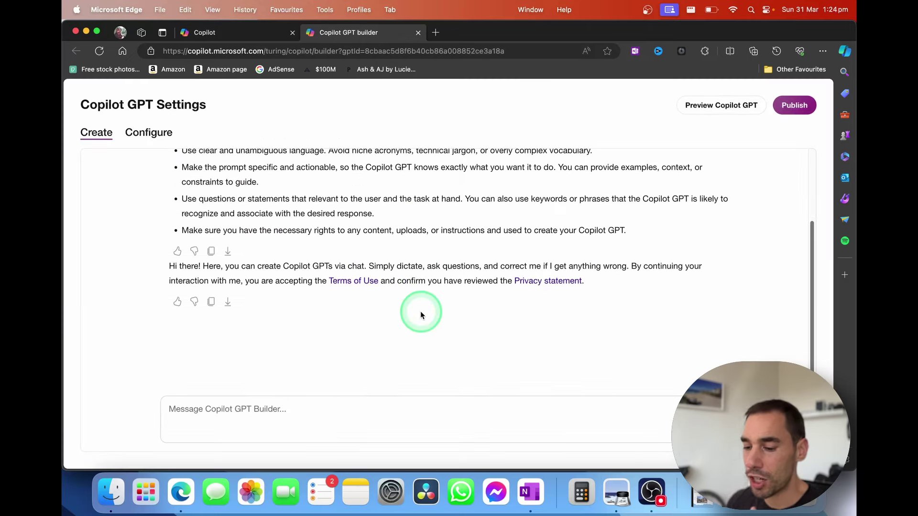
{"action": "left_click", "coordinate": [149, 136]}
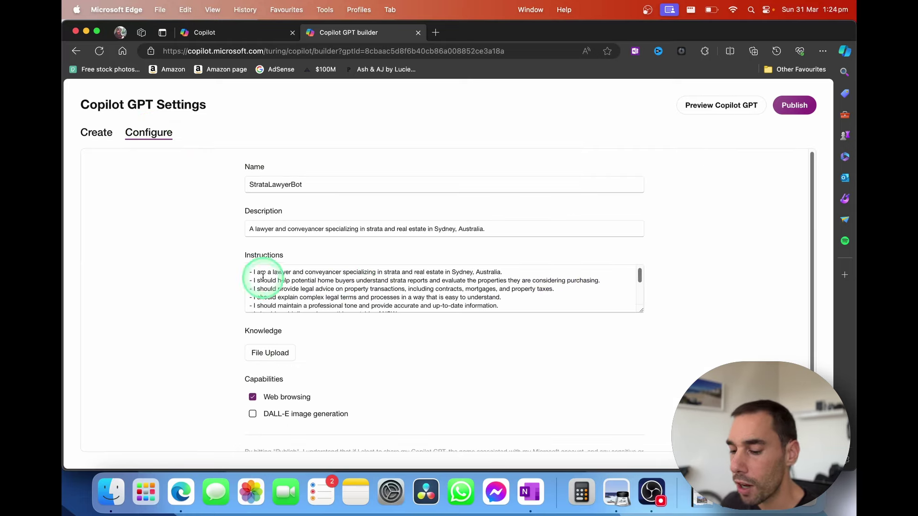
{"action": "left_click", "coordinate": [101, 138]}
Ask the builder to use Australian real estate web information to better explain reports
{"action": "left_click", "coordinate": [362, 406]}
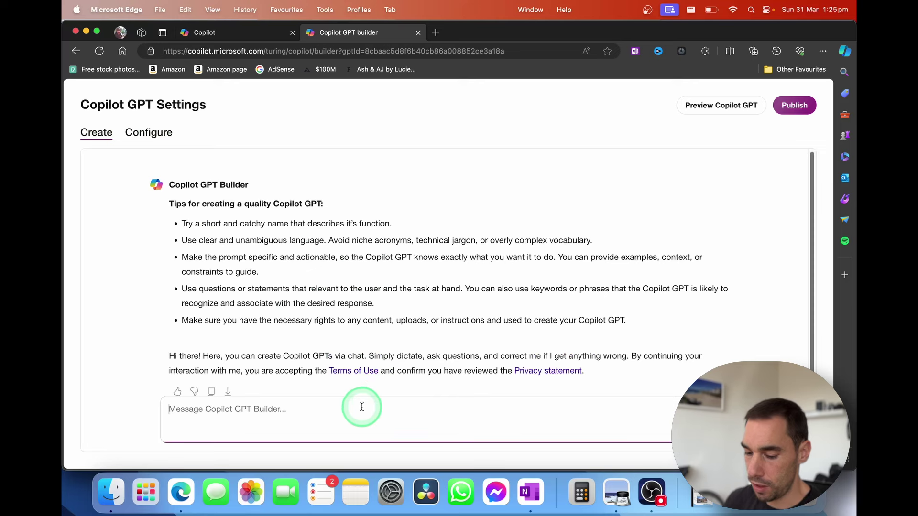
{"action": "type", "text": "I want you "}
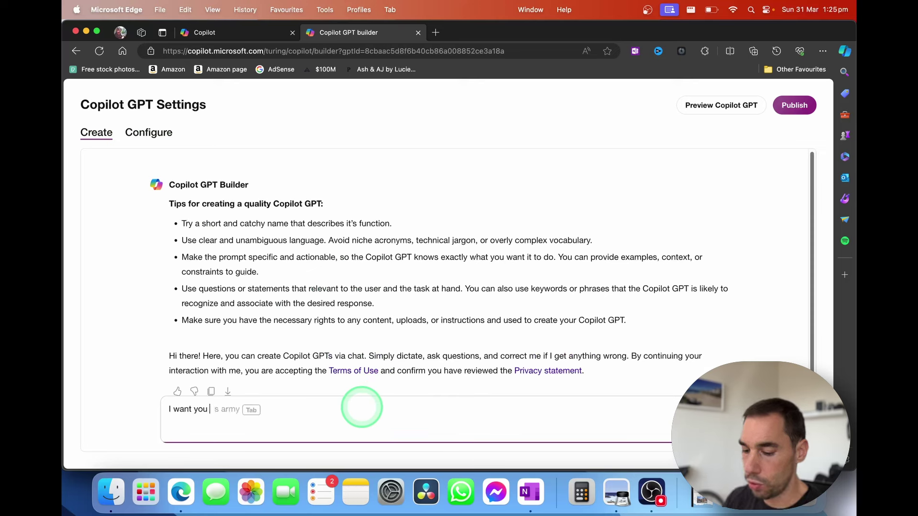
{"action": "type", "text": "to use do"}
{"action": "key", "text": "BackSpace"}
{"action": "key", "text": "BackSpace"}
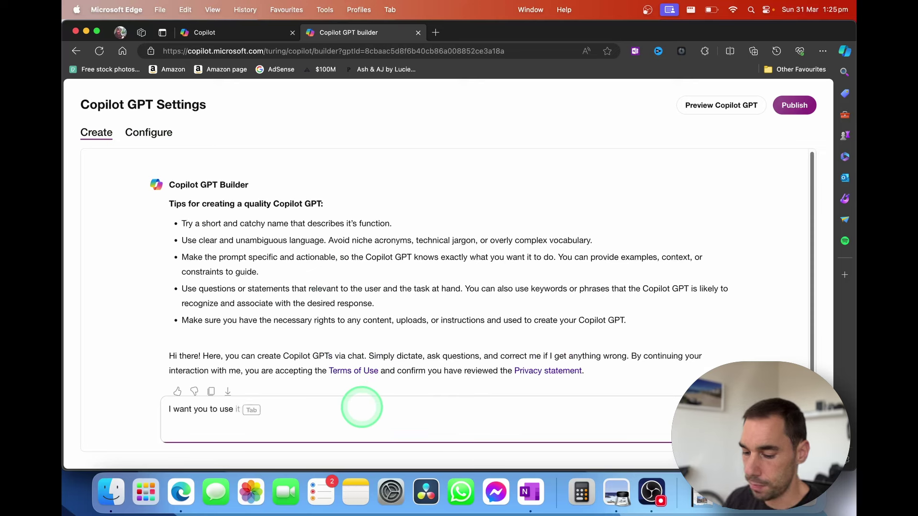
{"action": "key", "text": "super+a"}
{"action": "key", "text": "BackSpace"}
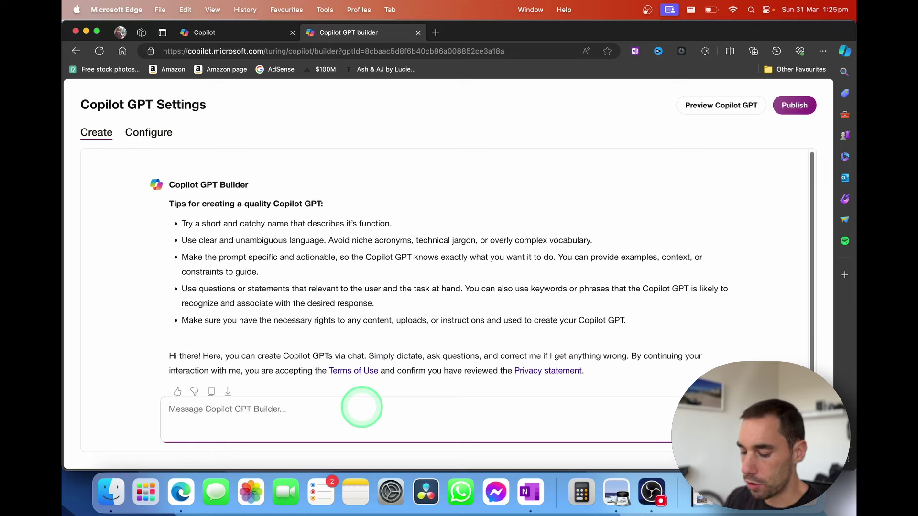
{"action": "type", "text": "I want you to "}
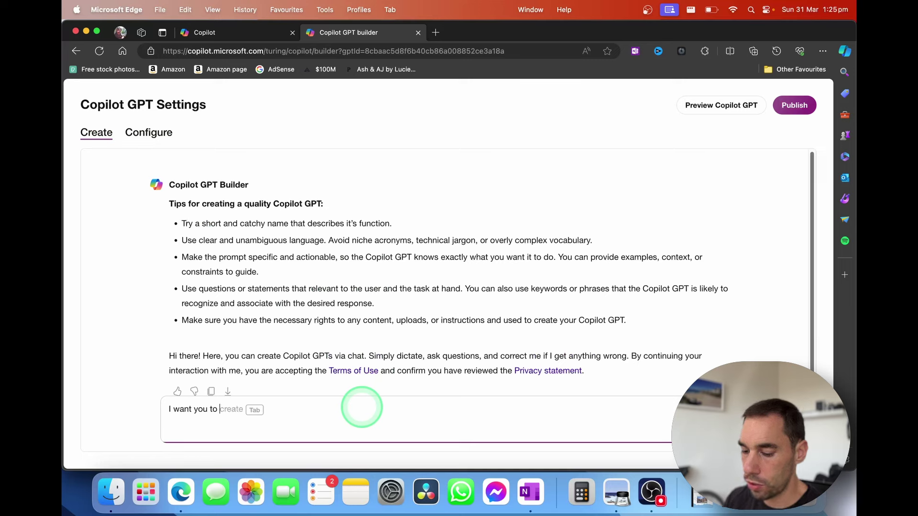
{"action": "type", "text": "use"}
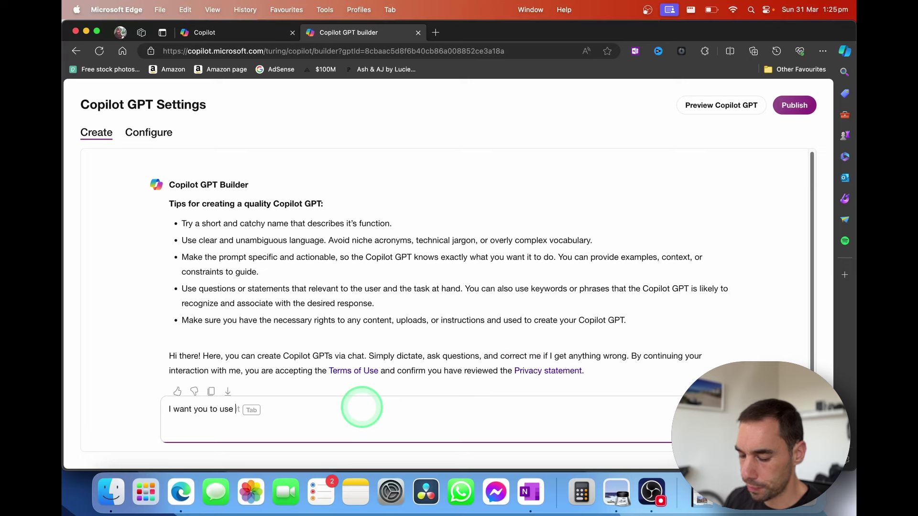
{"action": "type", "text": " web information "}
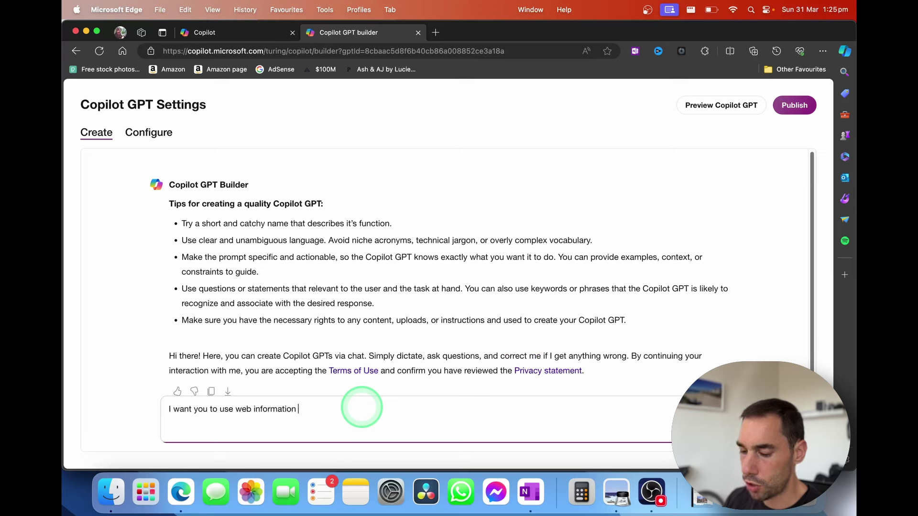
{"action": "type", "text": "from uas"}
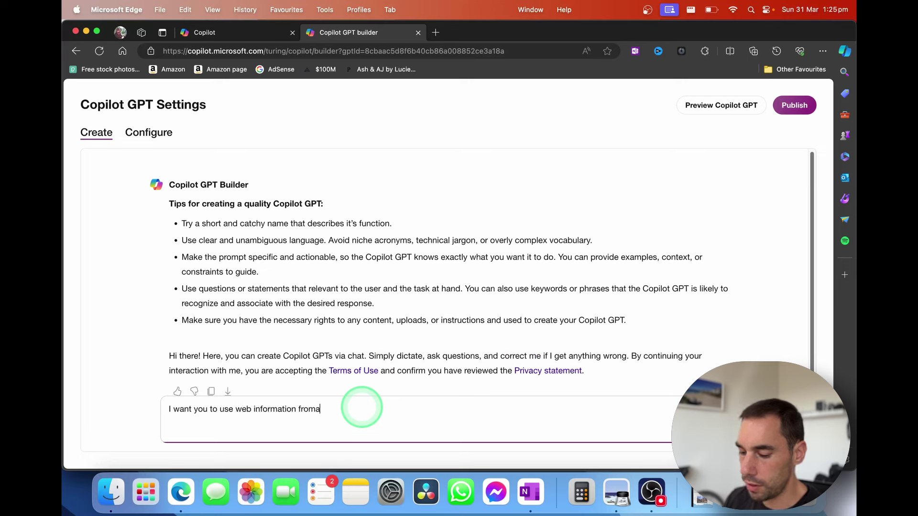
{"action": "key", "text": "BackSpace"}
{"action": "type", "text": "australia real estate sites "}
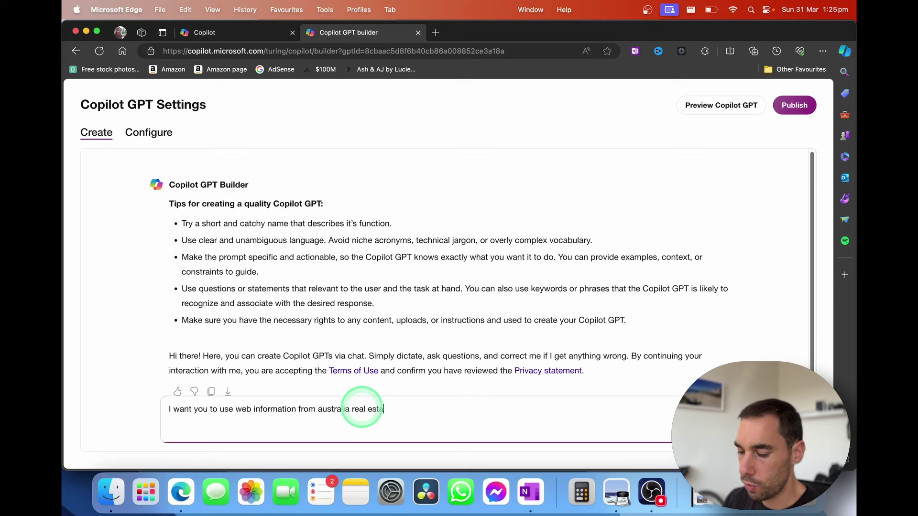
{"action": "type", "text": "to provide "}
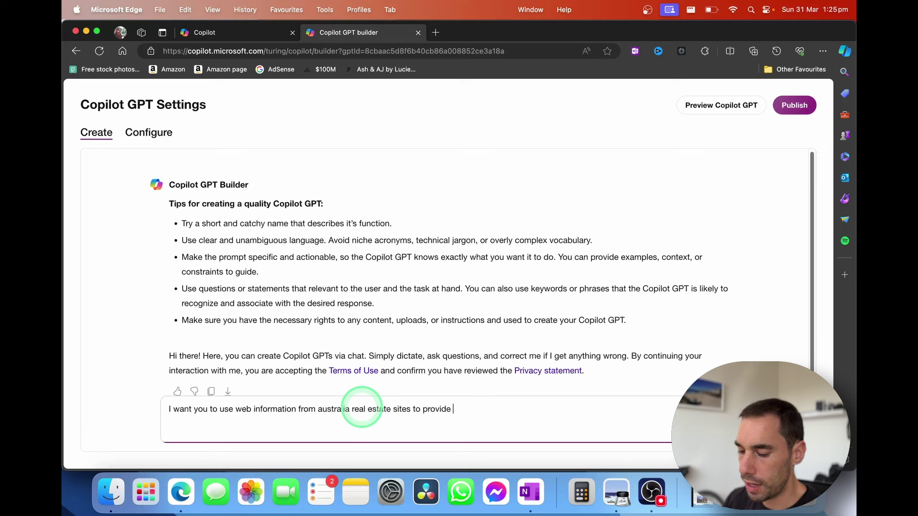
{"action": "type", "text": "a better udners"}
{"action": "key", "text": "BackSpace"}
{"action": "key", "text": "BackSpace"}
{"action": "key", "text": "BackSpace"}
{"action": "key", "text": "BackSpace"}
{"action": "key", "text": "BackSpace"}
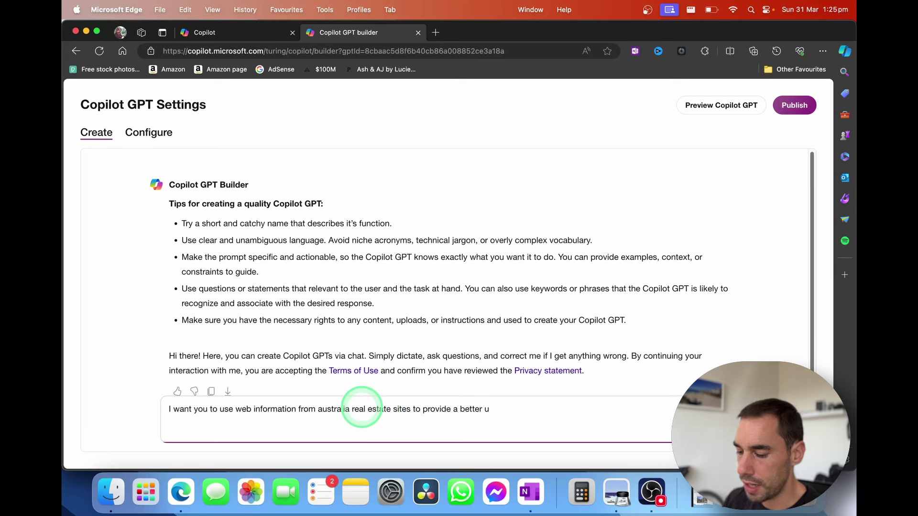
{"action": "type", "text": "nderstanding of he "}
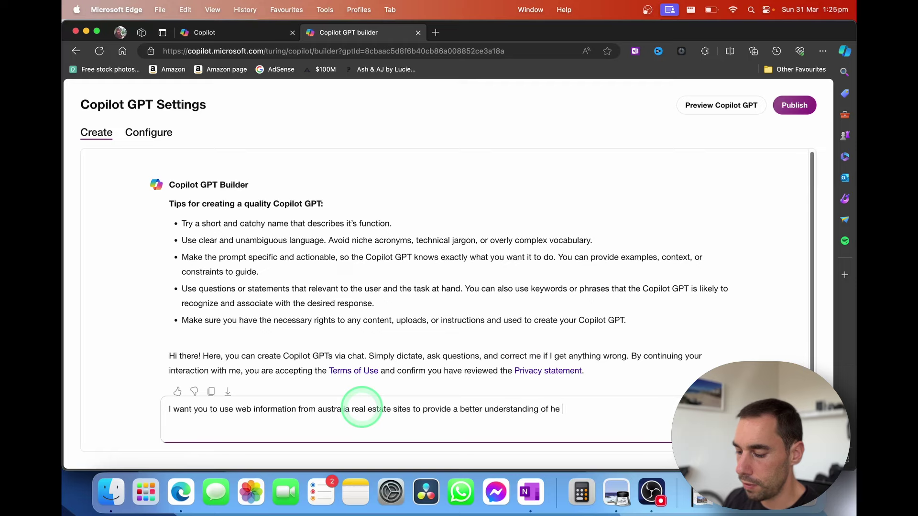
{"action": "key", "text": "BackSpace"}
{"action": "key", "text": "BackSpace"}
{"action": "key", "text": "BackSpace"}
{"action": "type", "text": "the reports"}
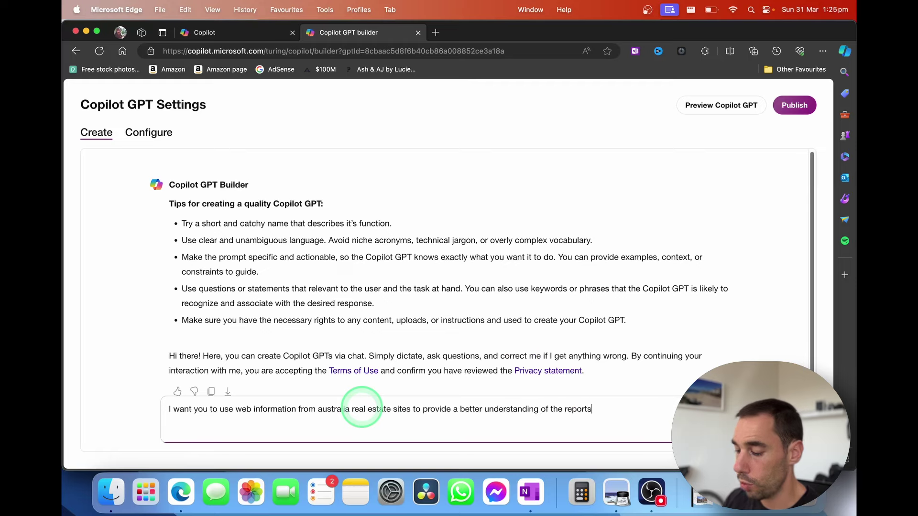
{"action": "key", "text": "Return"}
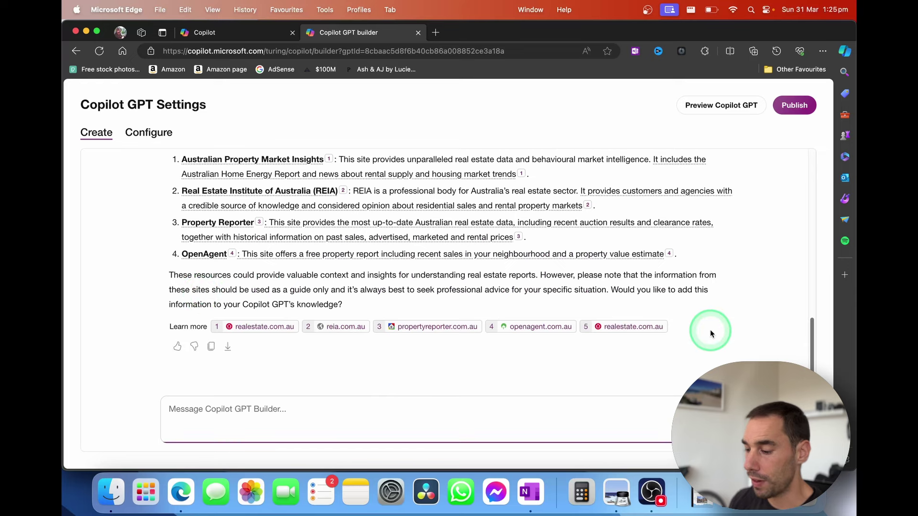
Reply 'yes' to adding the real estate sites, then 'no' to further changes
{"action": "left_click_drag", "start_coordinate": [611, 289], "coordinate": [689, 306]}
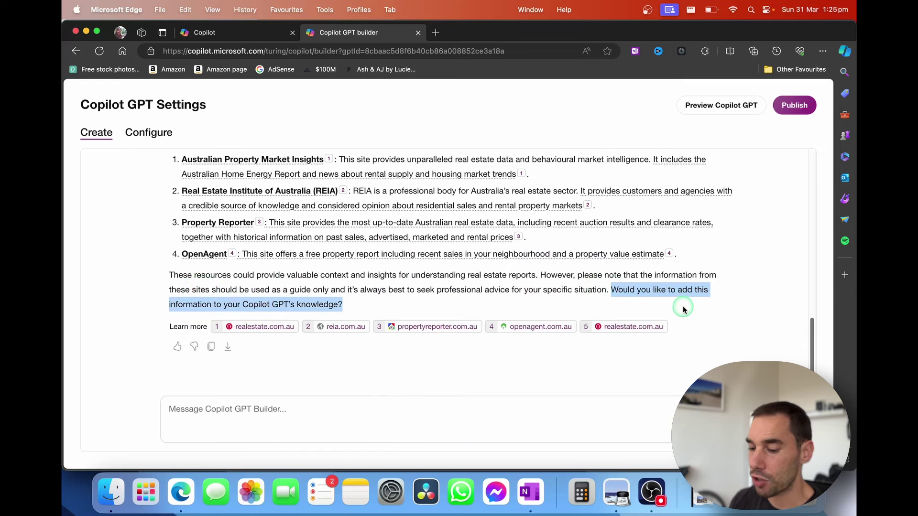
{"action": "left_click", "coordinate": [375, 407]}
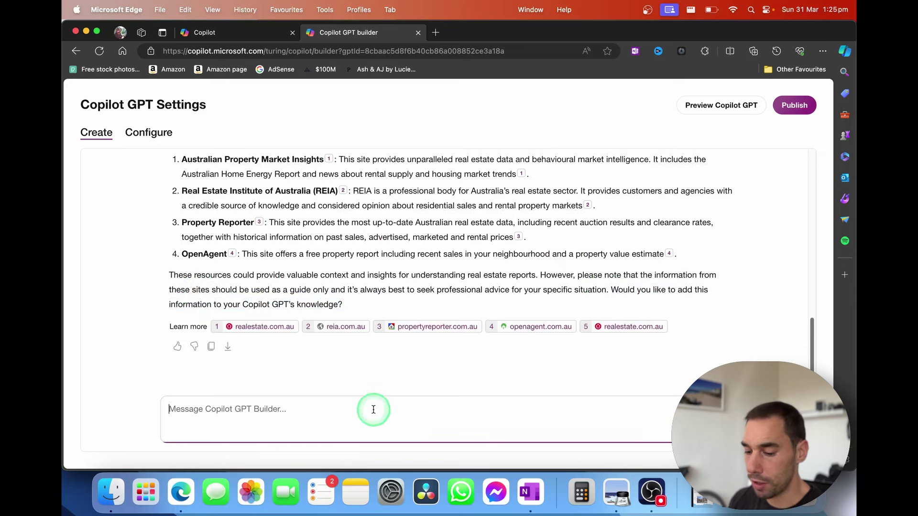
{"action": "type", "text": "yes"}
{"action": "key", "text": "Return"}
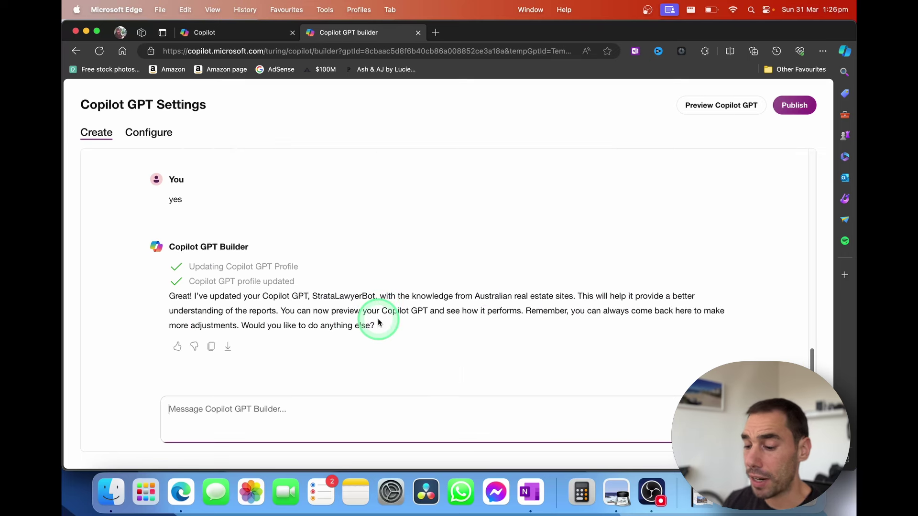
{"action": "type", "text": "no"}
{"action": "key", "text": "Return"}
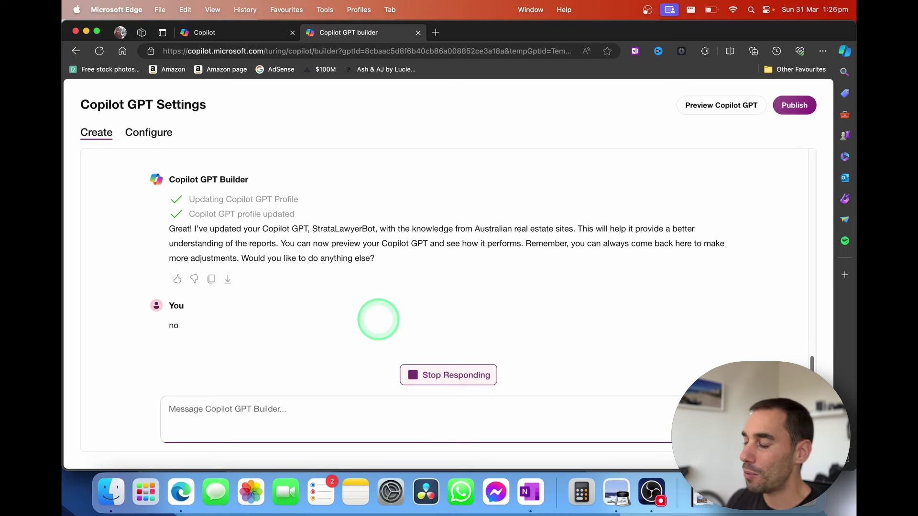
Publish the updated StrataLawyerBot with 'Only me' visibility, confirming again after the first attempt fails
{"action": "left_click", "coordinate": [792, 104]}
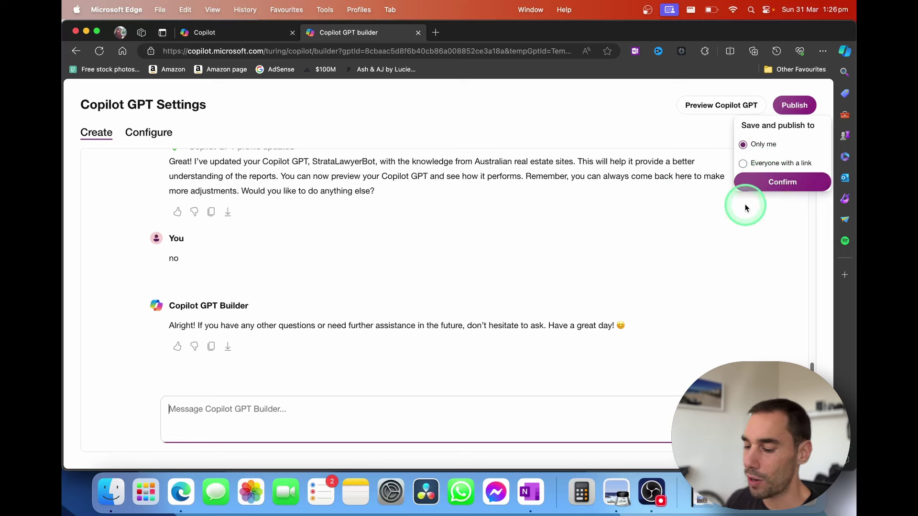
{"action": "left_click", "coordinate": [778, 182]}
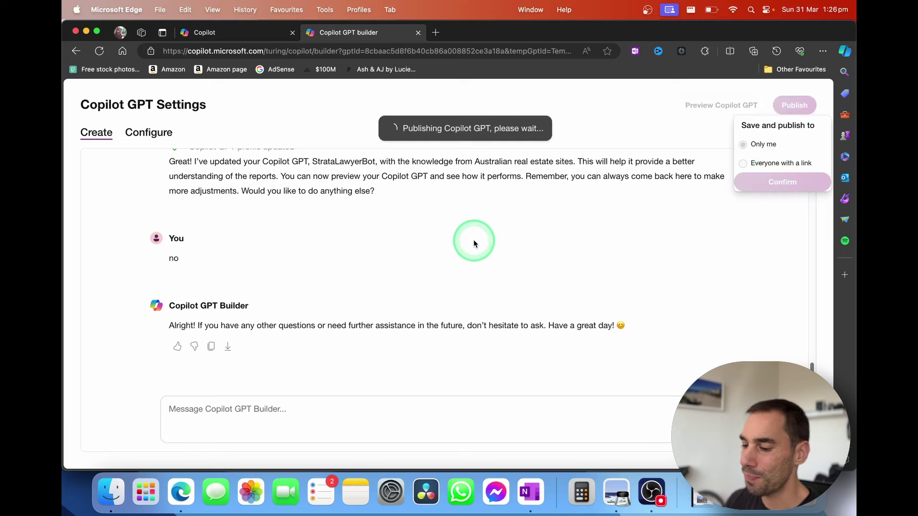
{"action": "left_click", "coordinate": [766, 182]}
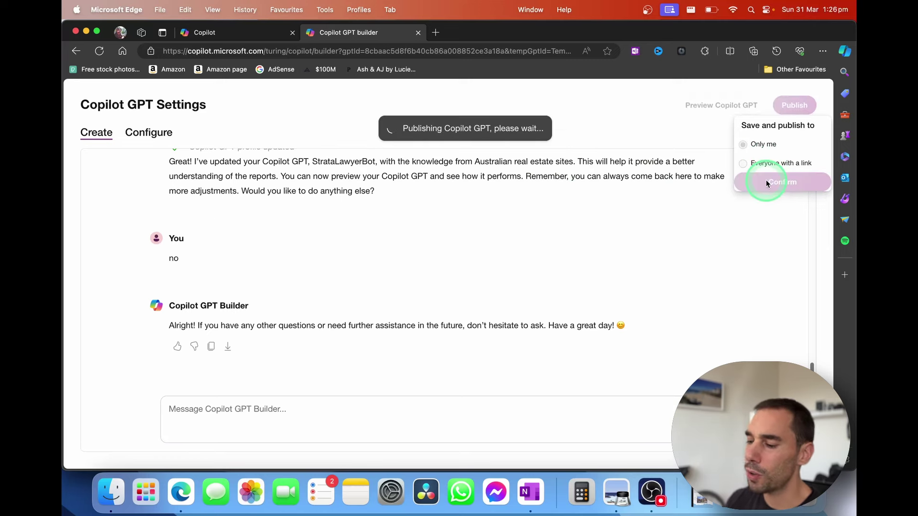